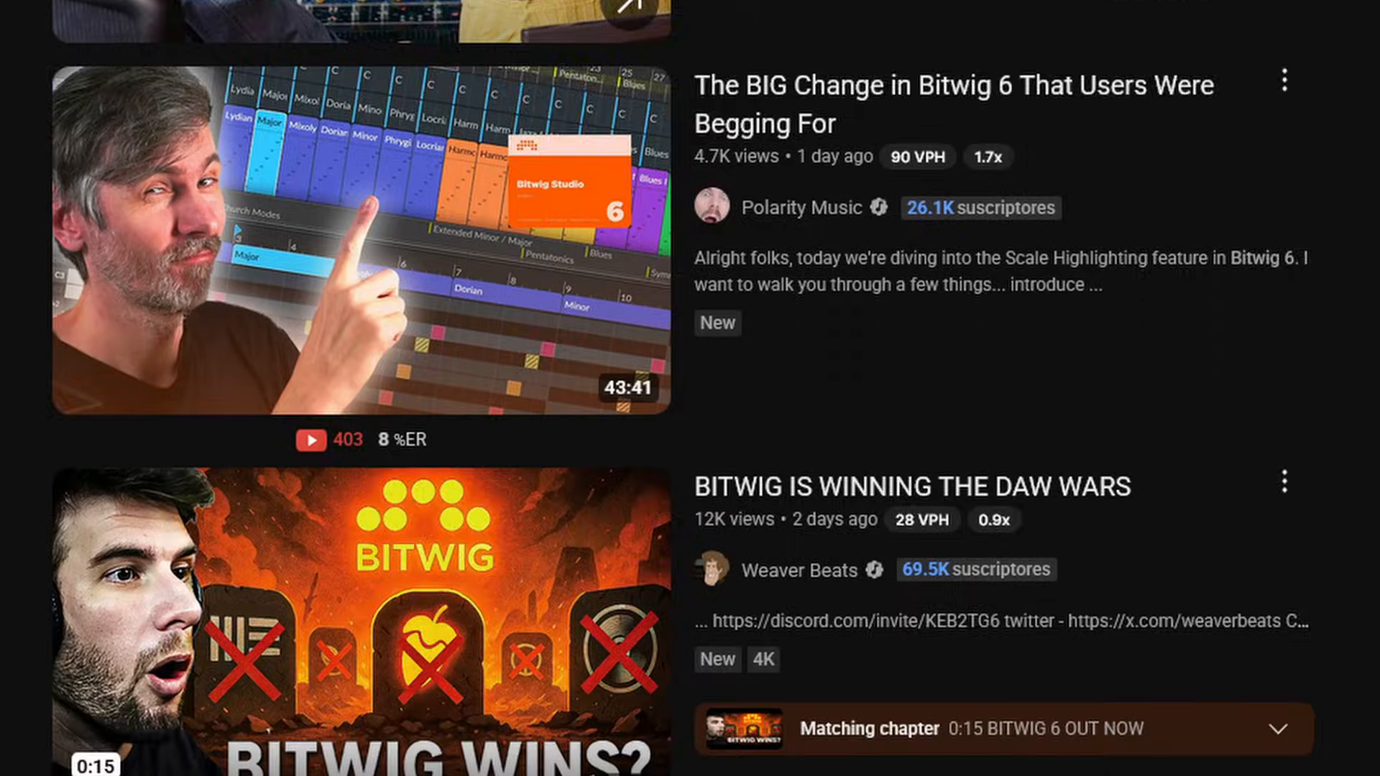
{"action": "scroll", "coordinate": [690, 388], "scroll_direction": "down", "scroll_amount": 10}
{"action": "scroll", "coordinate": [690, 388], "scroll_direction": "down", "scroll_amount": 15}
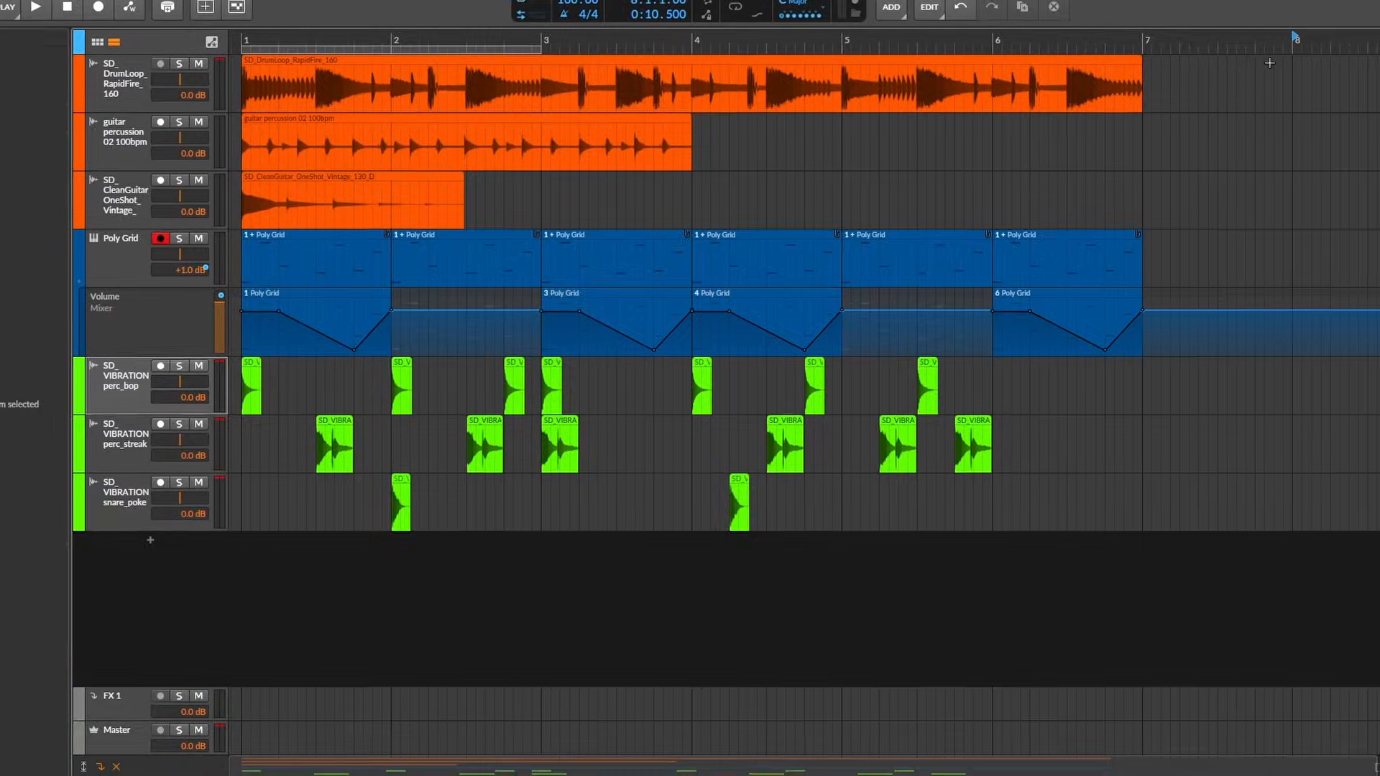
- Select all audio and note clips in the arrangement, open them together in the detail editor, and enlarge the editor's height
{"action": "left_click_drag", "start_coordinate": [1269, 64], "coordinate": [266, 554]}
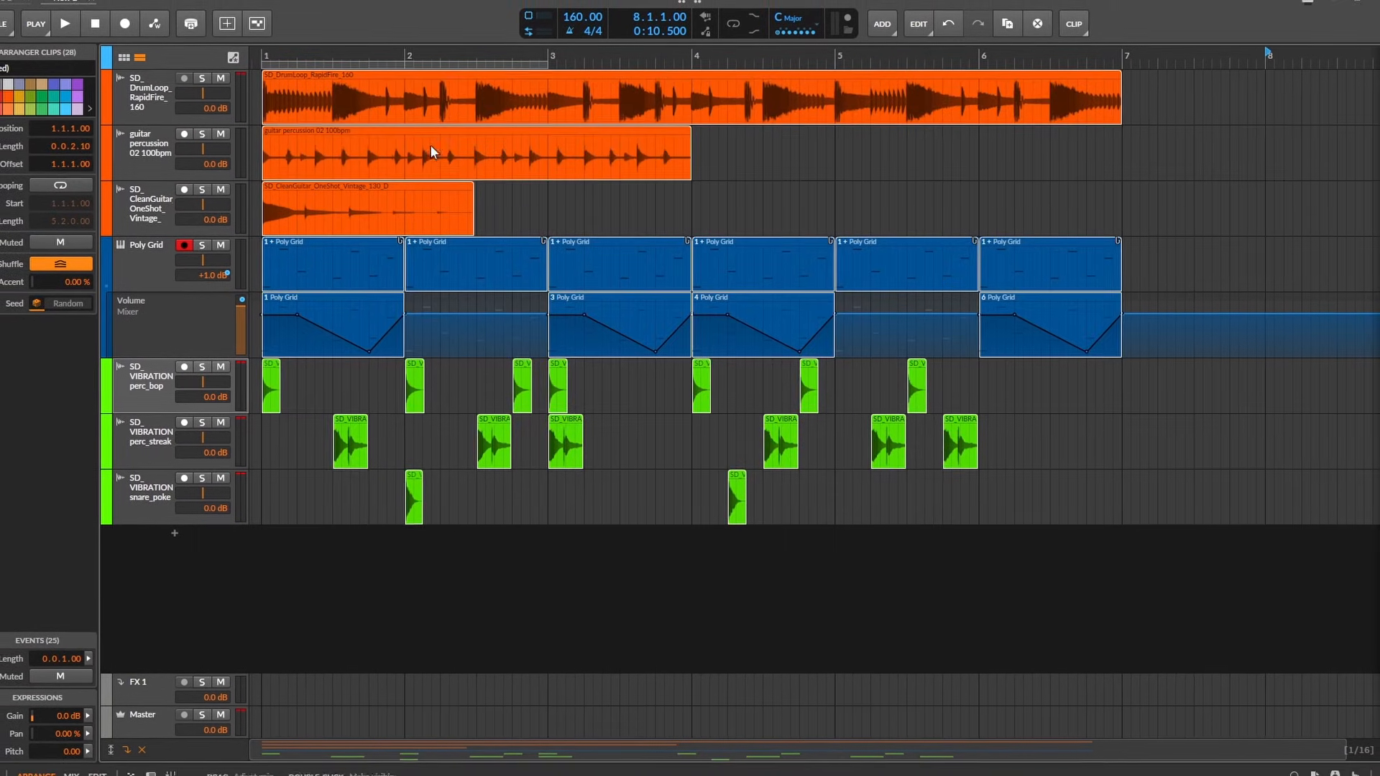
{"action": "right_click", "coordinate": [425, 151]}
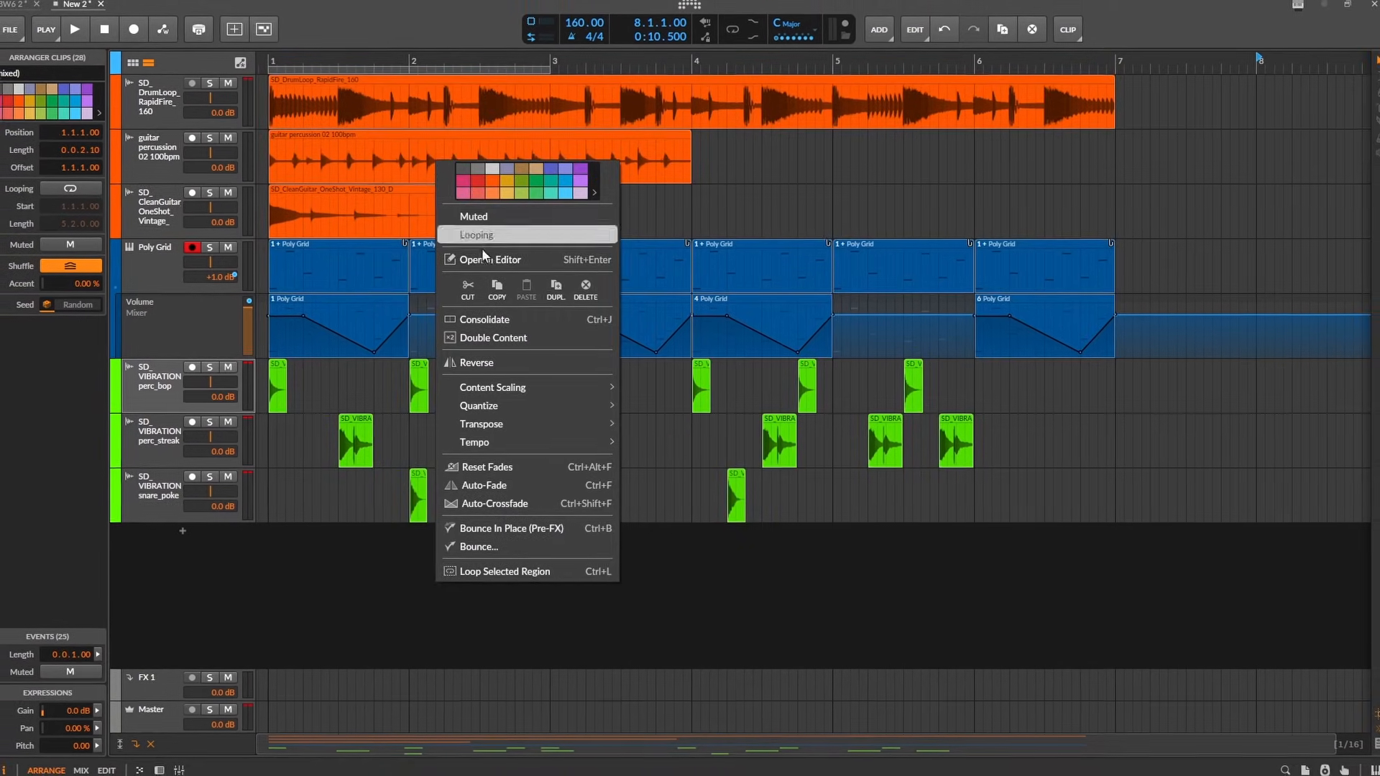
{"action": "left_click", "coordinate": [483, 260]}
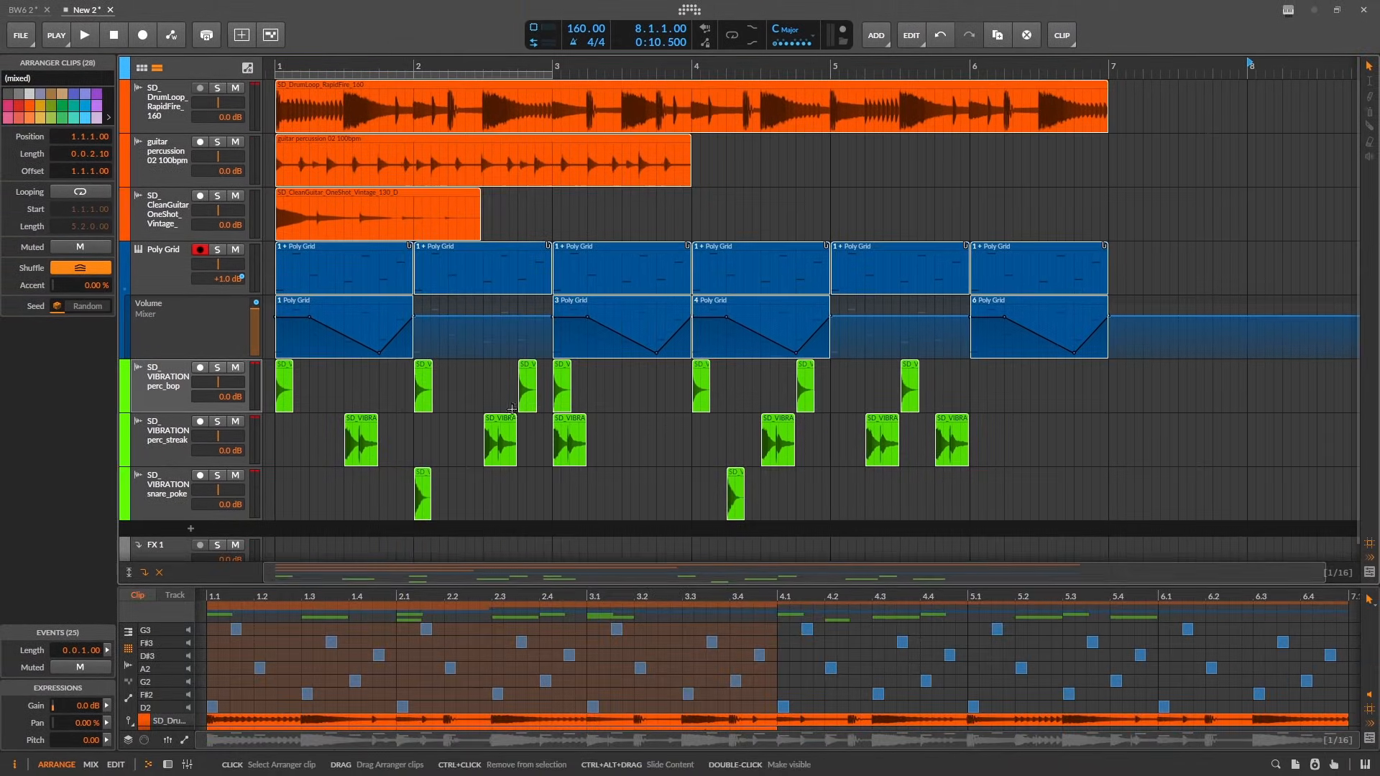
{"action": "left_click_drag", "start_coordinate": [519, 586], "coordinate": [570, 235]}
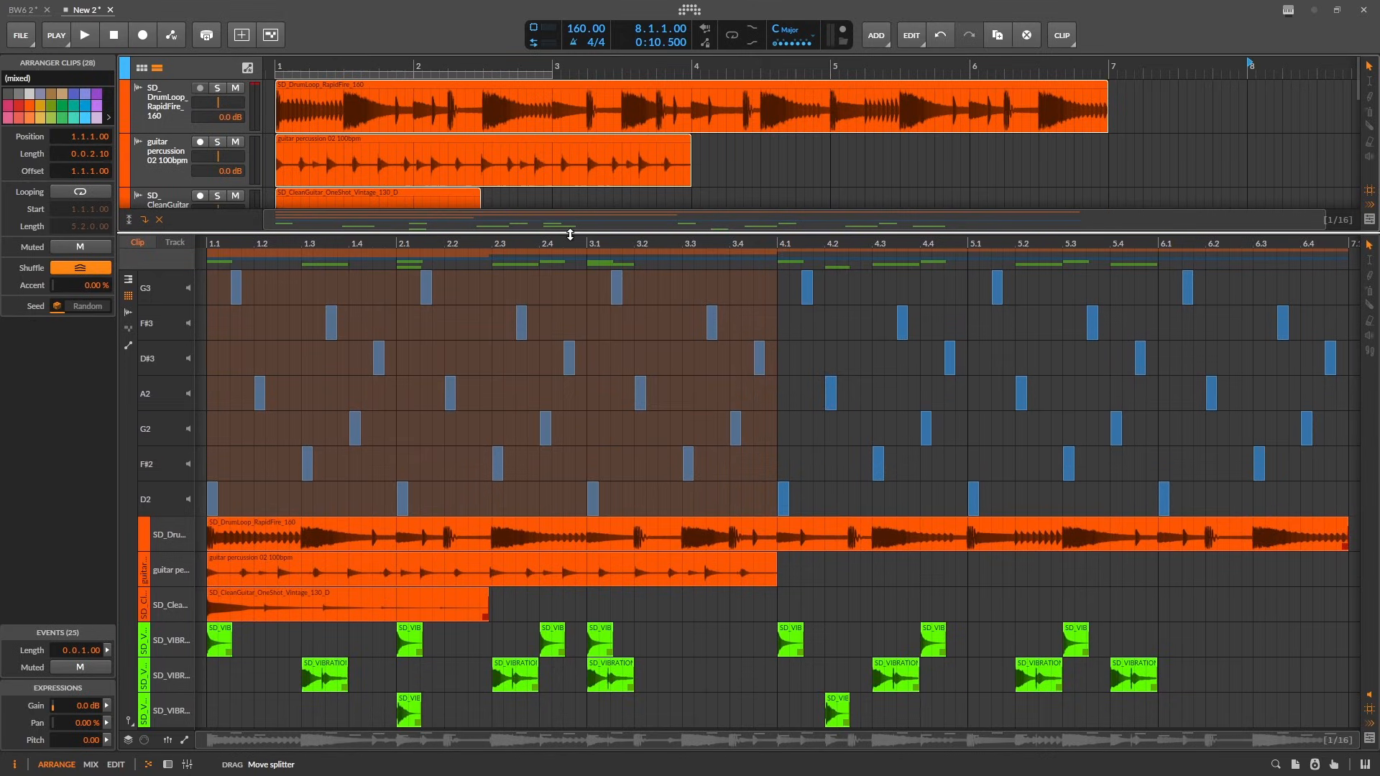
- Compare the editor's view of single clips with a combined selection of the guitar percussion, CleanGuitar and Poly Grid clips
{"action": "left_click", "coordinate": [301, 86]}
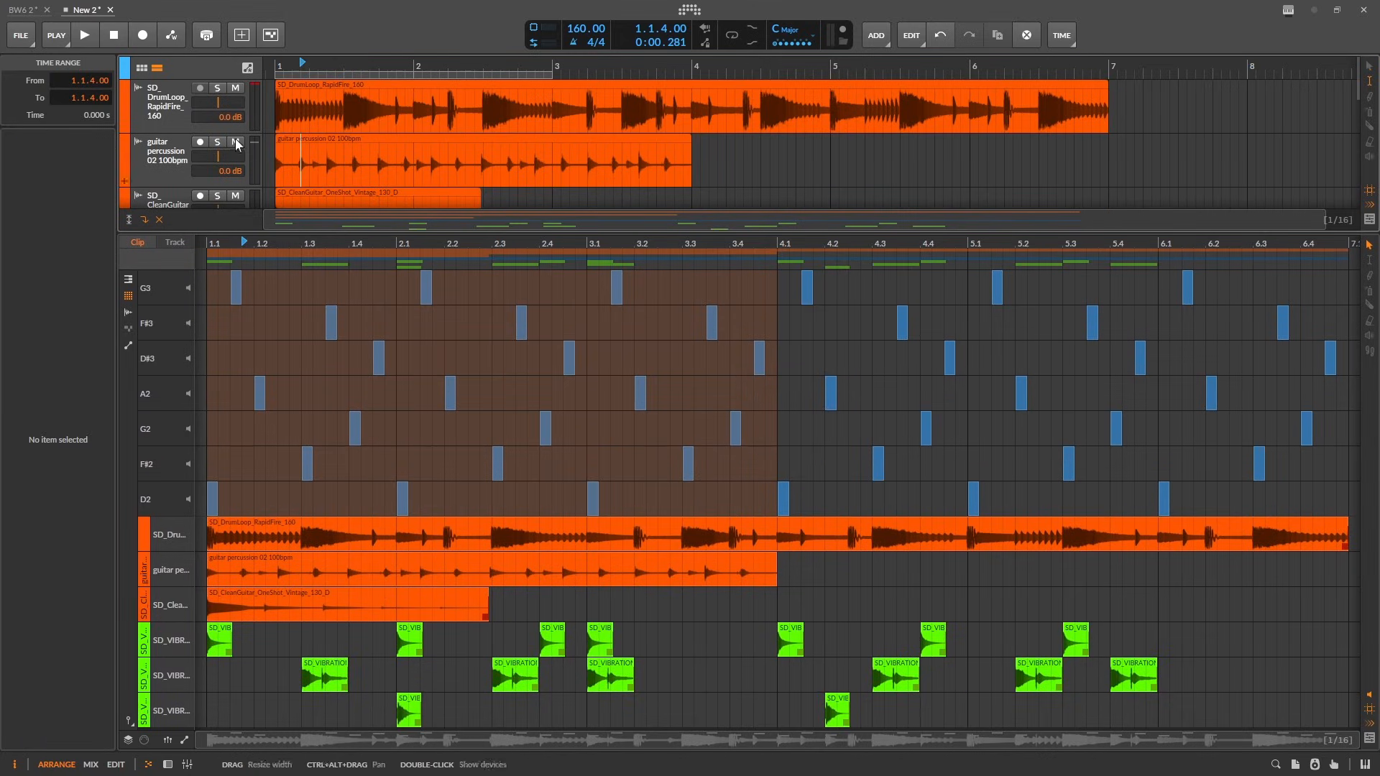
{"action": "left_click", "coordinate": [295, 136]}
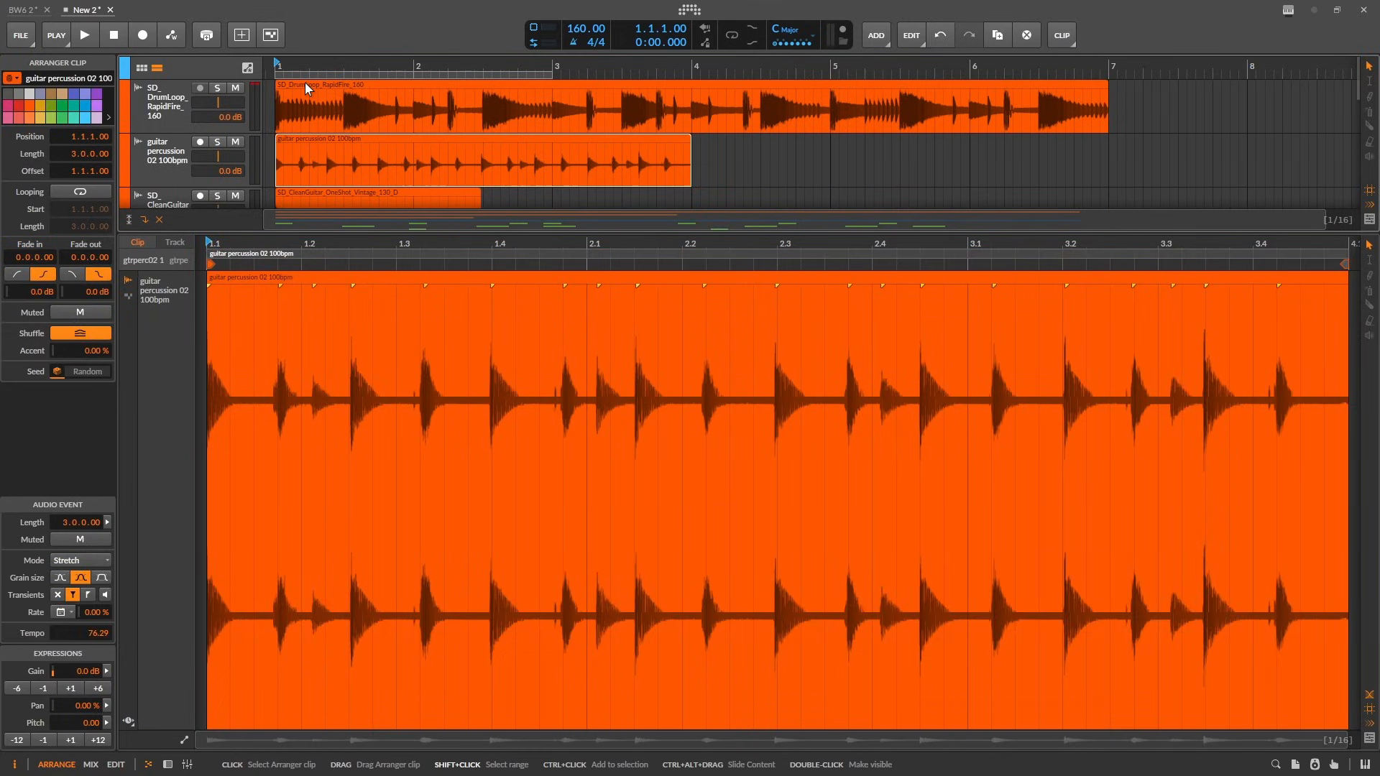
{"action": "left_click", "coordinate": [305, 82], "text": "shift"}
{"action": "scroll", "coordinate": [318, 127], "scroll_direction": "down", "scroll_amount": 2}
{"action": "left_click", "coordinate": [321, 142], "text": "shift"}
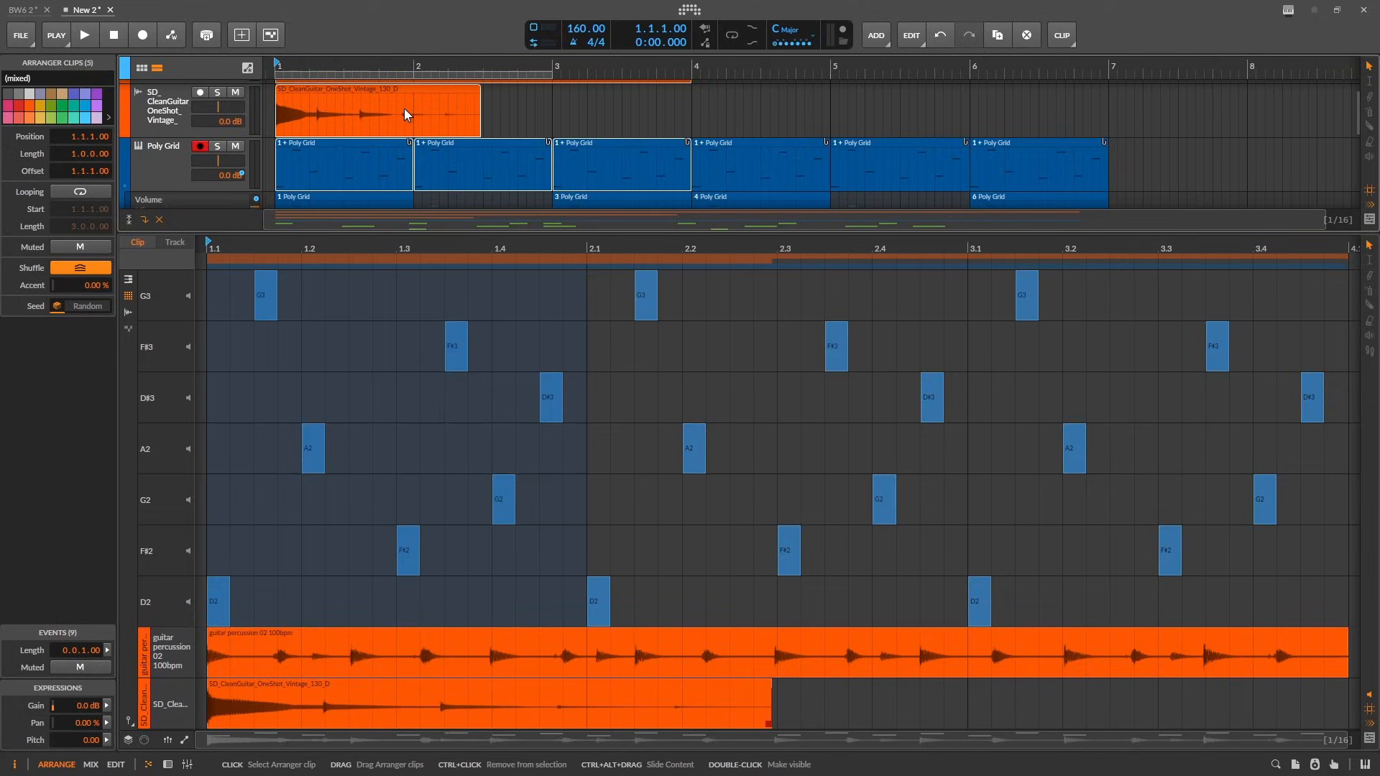
{"action": "left_click", "coordinate": [399, 88]}
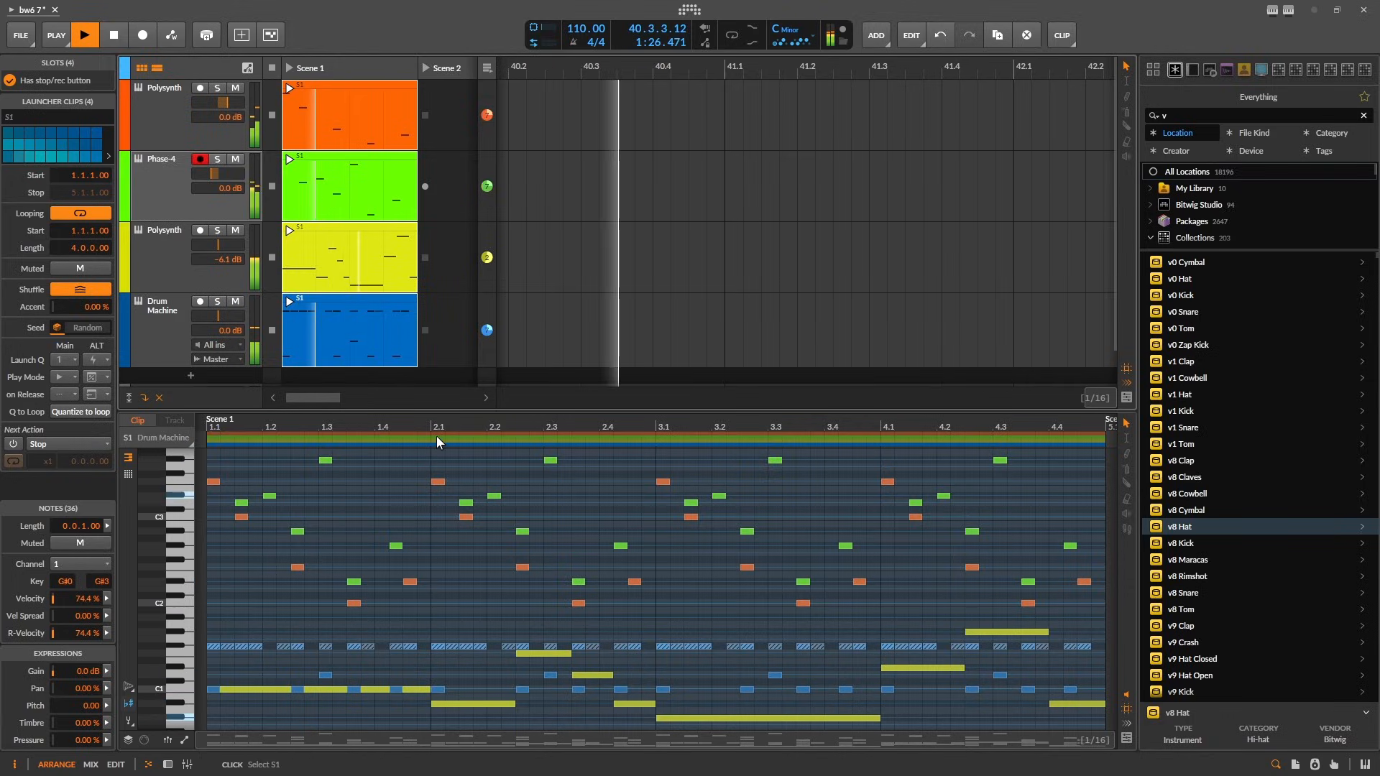
- Delete the Polysynth notes at 2.1.1 and 2.1.3 and the Phase-4 note at 2.2.1 in the layered Scene 1 editor
{"action": "left_click", "coordinate": [436, 436]}
{"action": "left_click", "coordinate": [445, 438]}
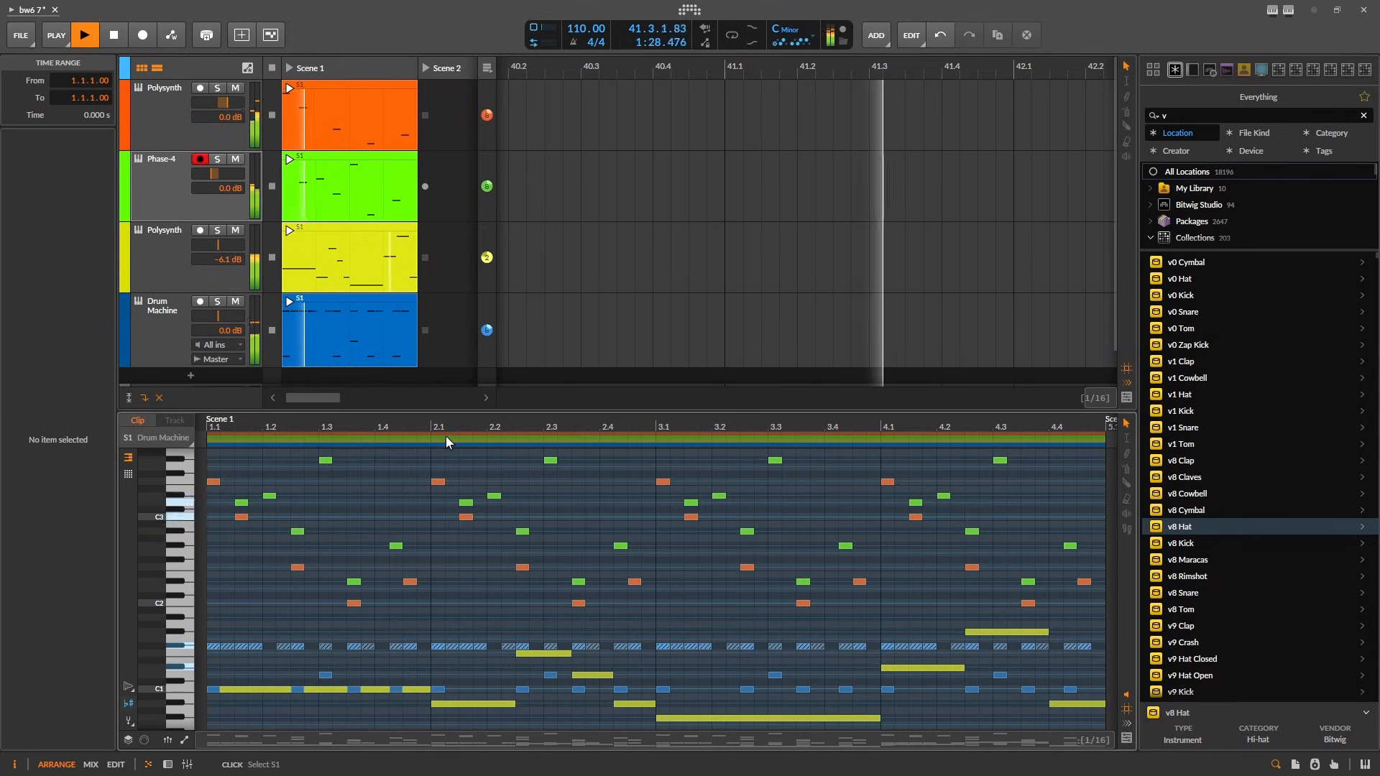
{"action": "double_click", "coordinate": [438, 481]}
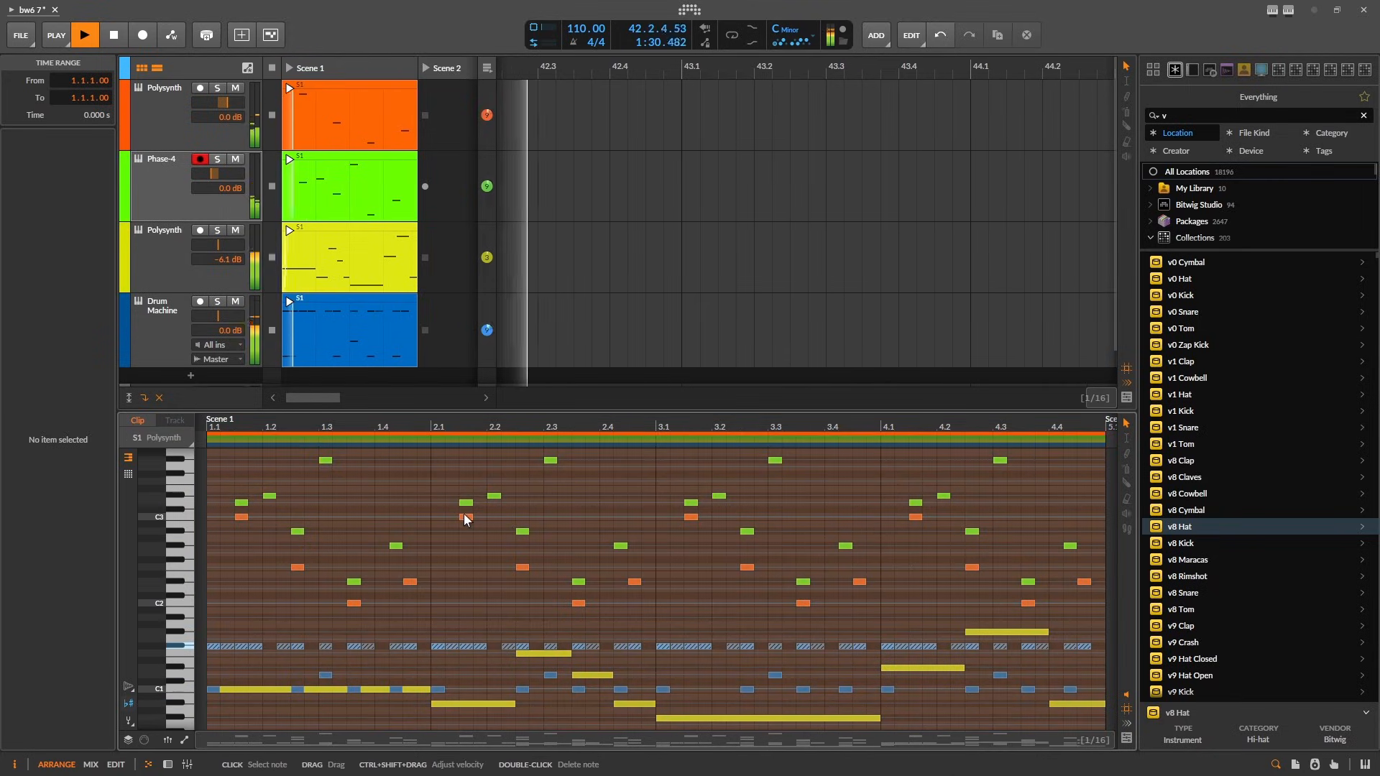
{"action": "double_click", "coordinate": [466, 517]}
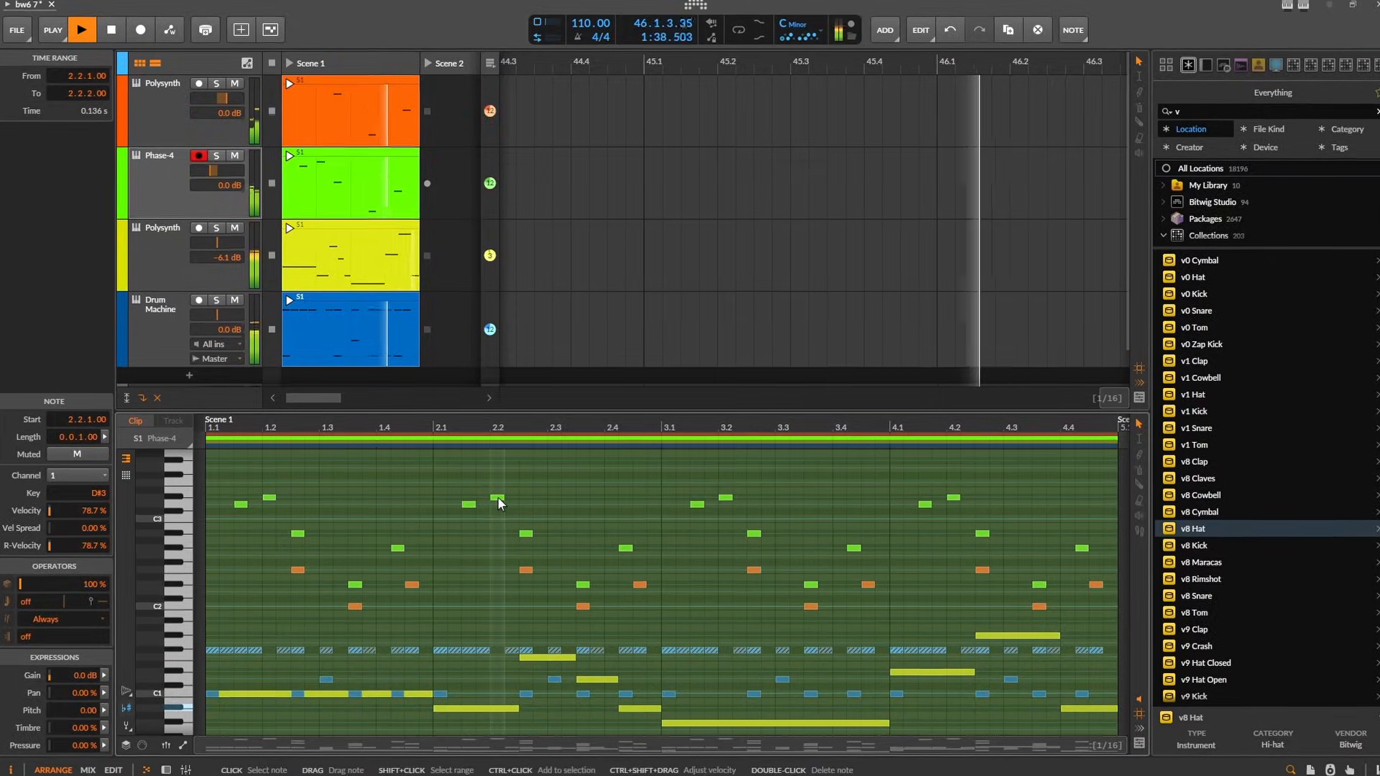
{"action": "double_click", "coordinate": [497, 498]}
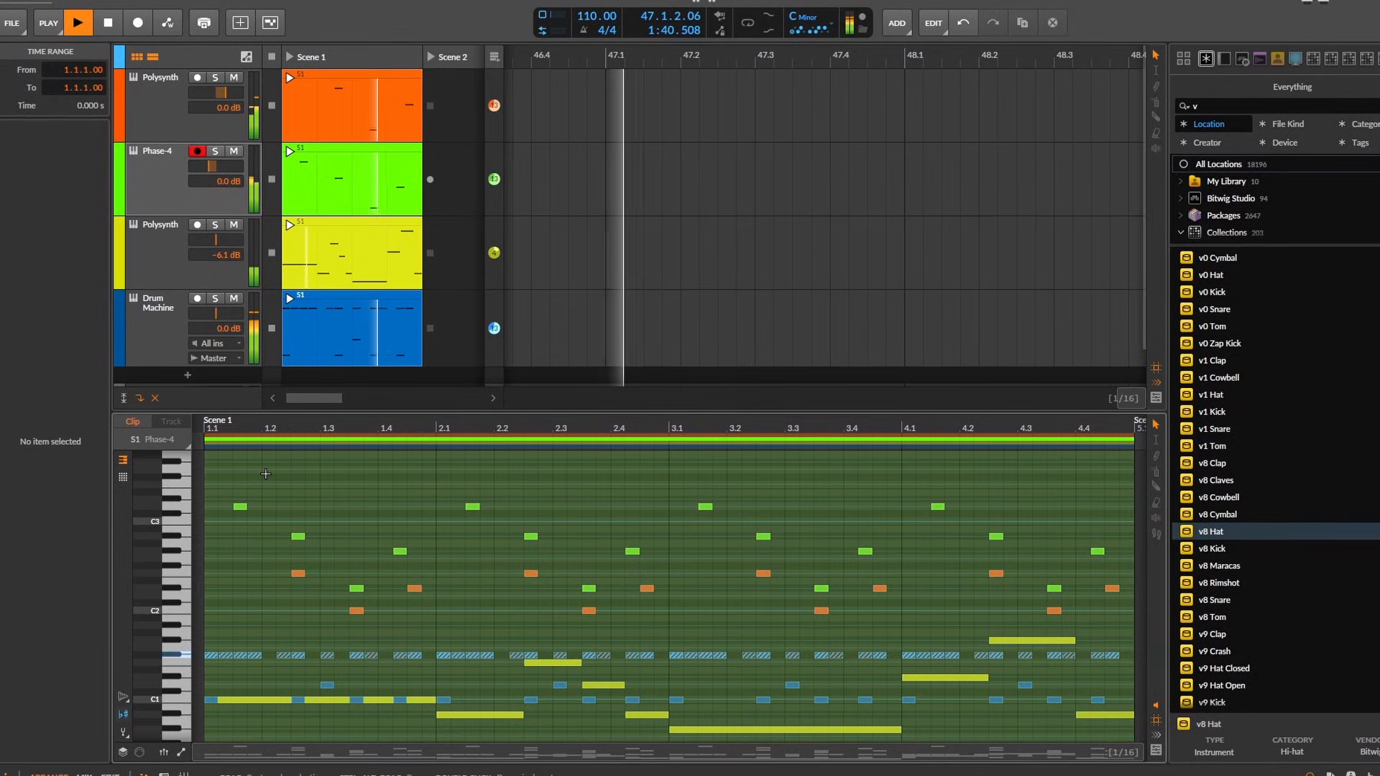
- Raise the Phase-4 note at 1.2.3 to F3 and minimize the window
{"action": "double_click", "coordinate": [532, 487]}
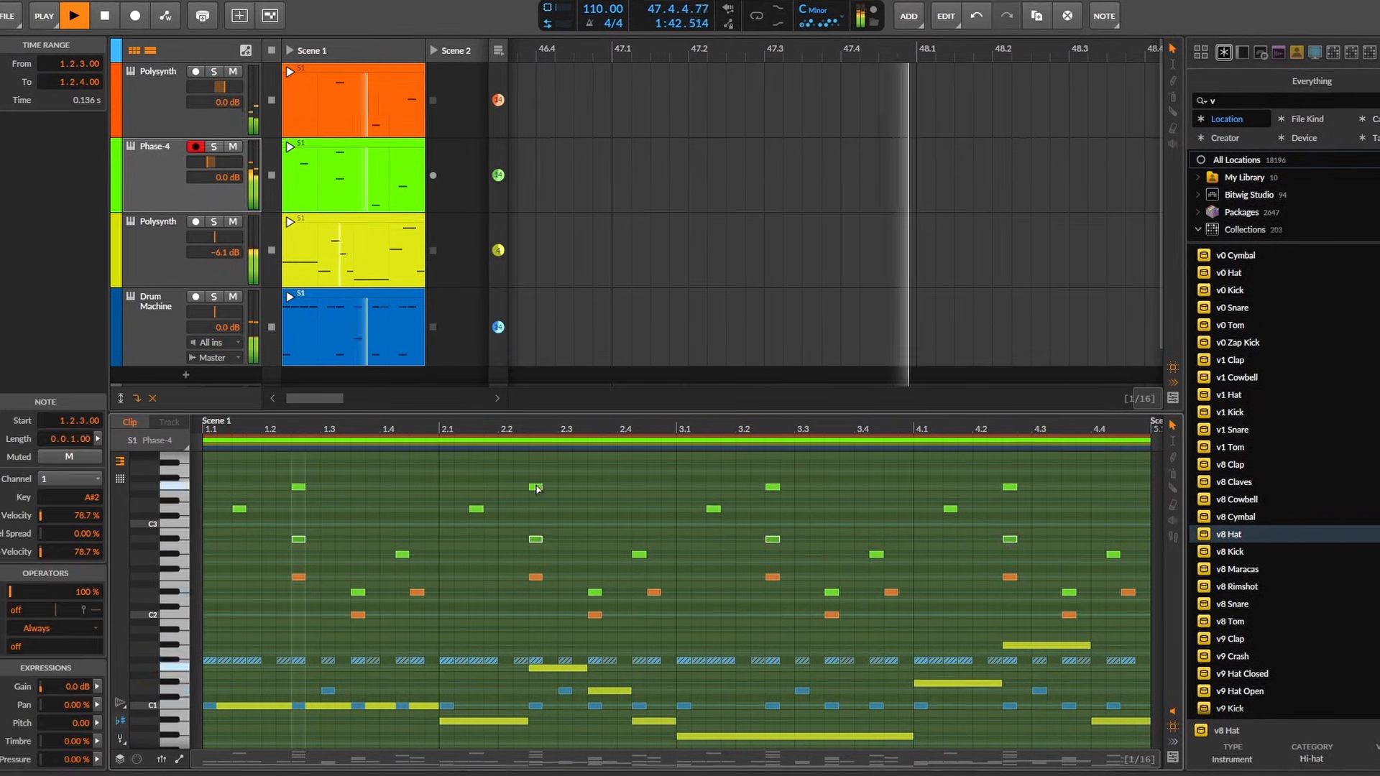
{"action": "left_click_drag", "start_coordinate": [535, 485], "coordinate": [535, 485]}
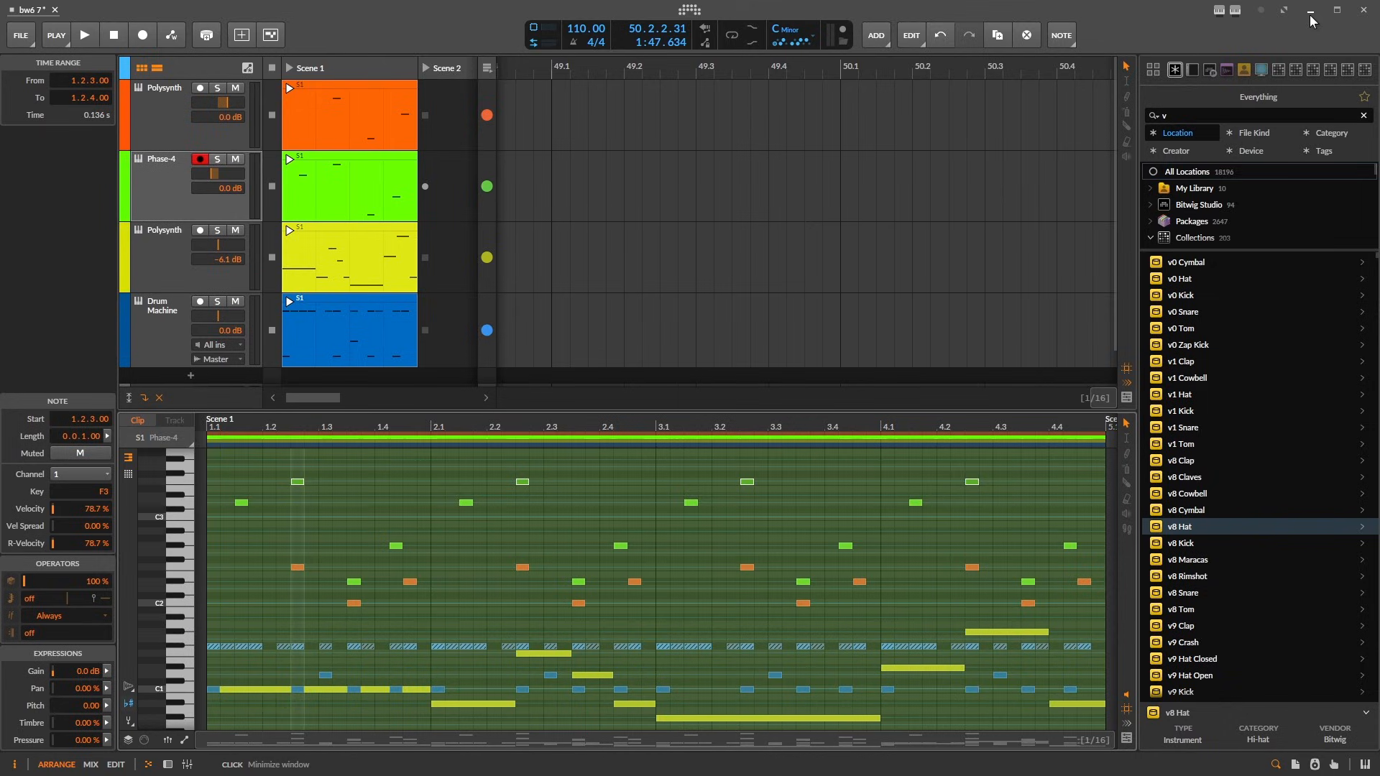
{"action": "left_click", "coordinate": [1309, 15]}
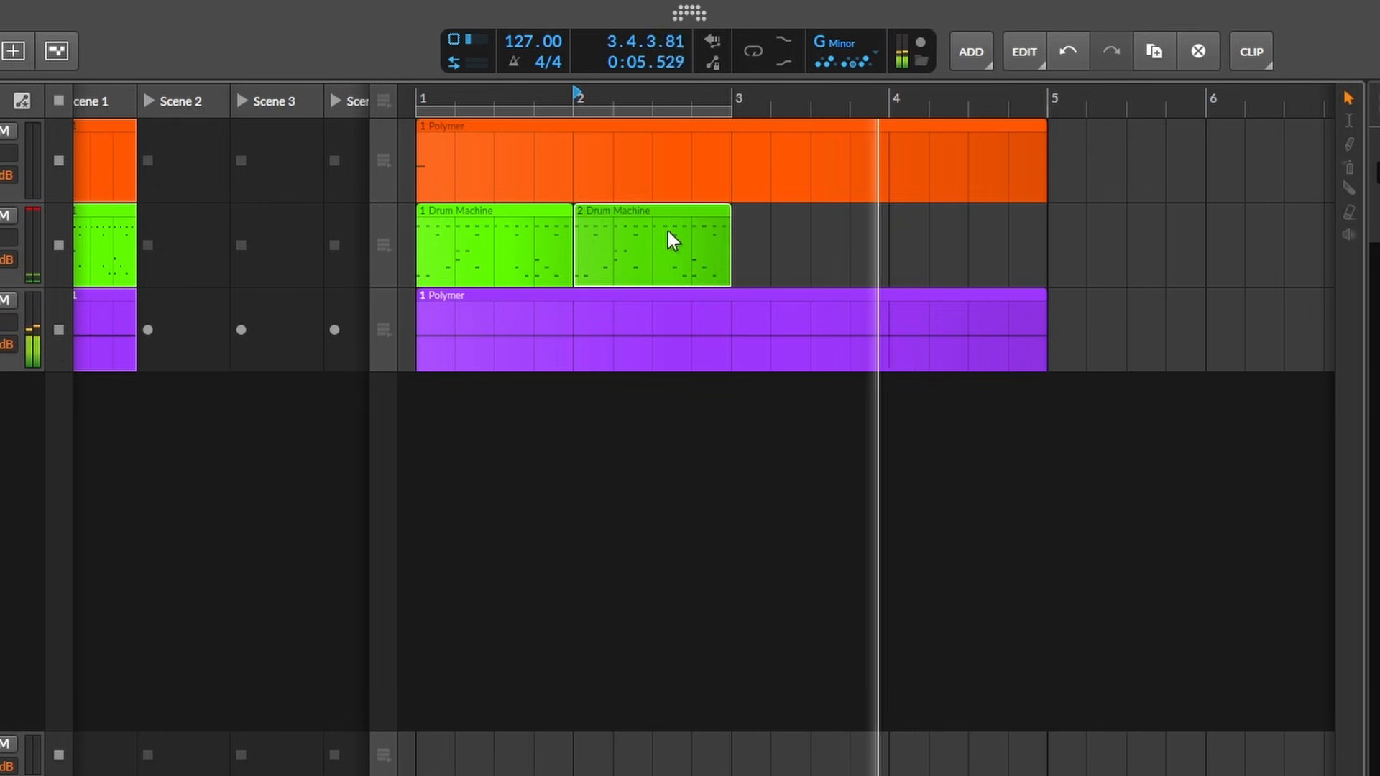
- Duplicate the Drum Machine clip along the arrangement, undo the copies beyond bar 2, and stop playback
{"action": "key", "text": "ctrl+d"}
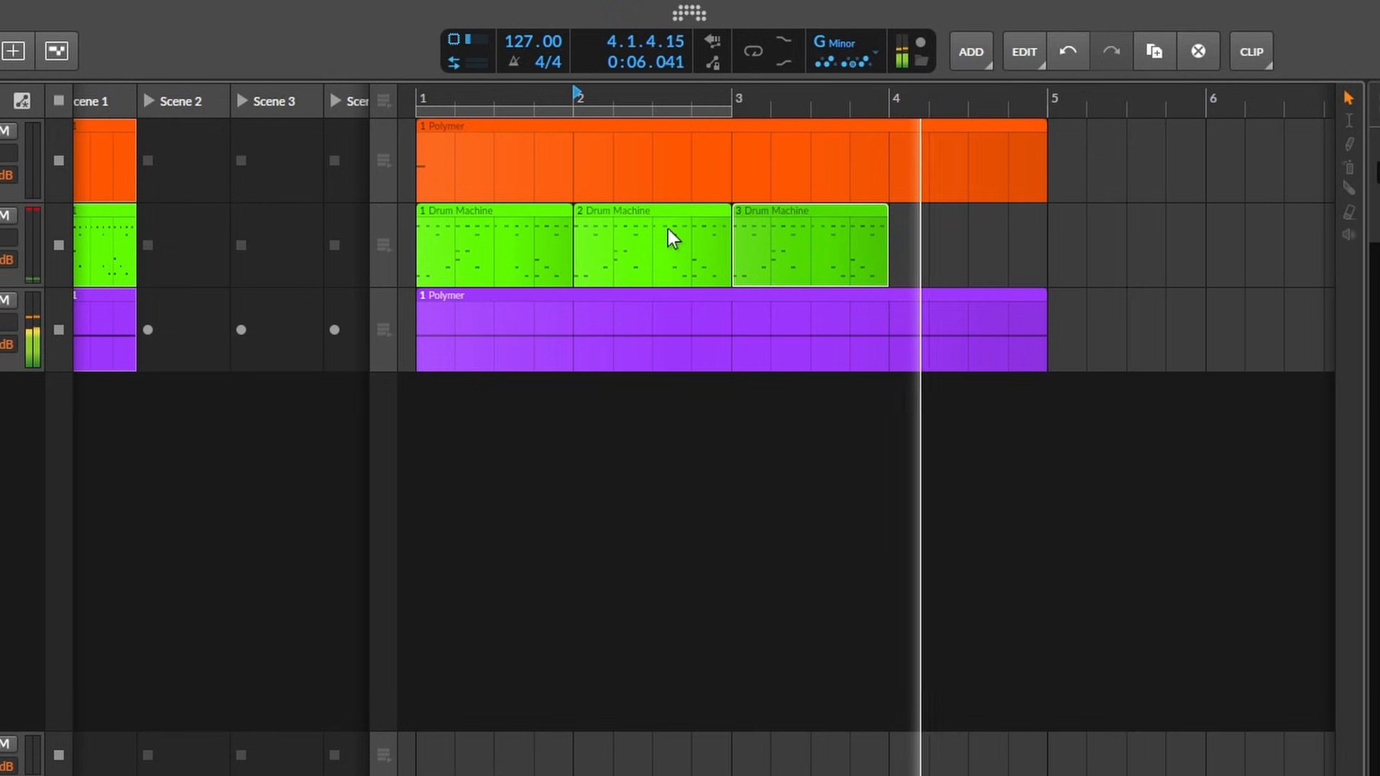
{"action": "key", "text": "ctrl+d"}
{"action": "key", "text": "ctrl+z"}
{"action": "key", "text": "ctrl+z"}
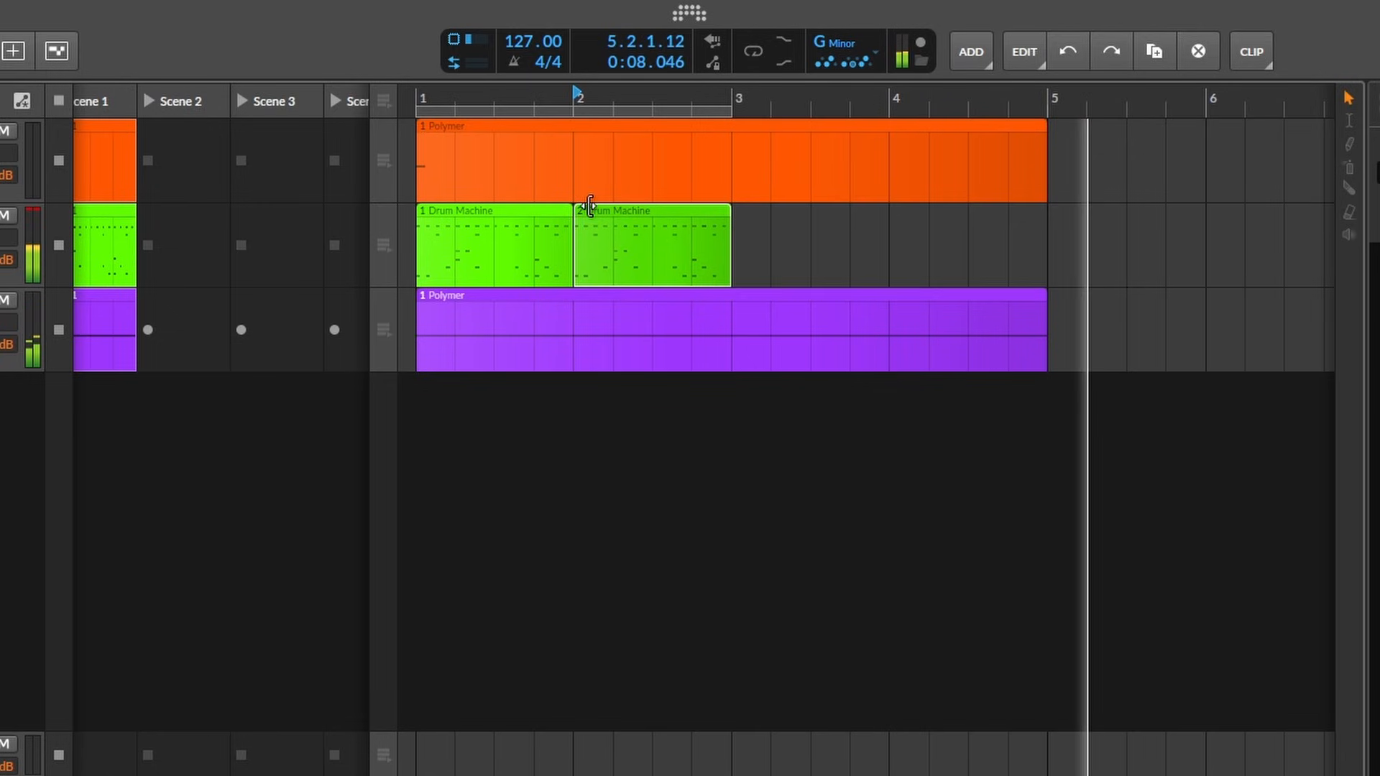
{"action": "key", "text": "space"}
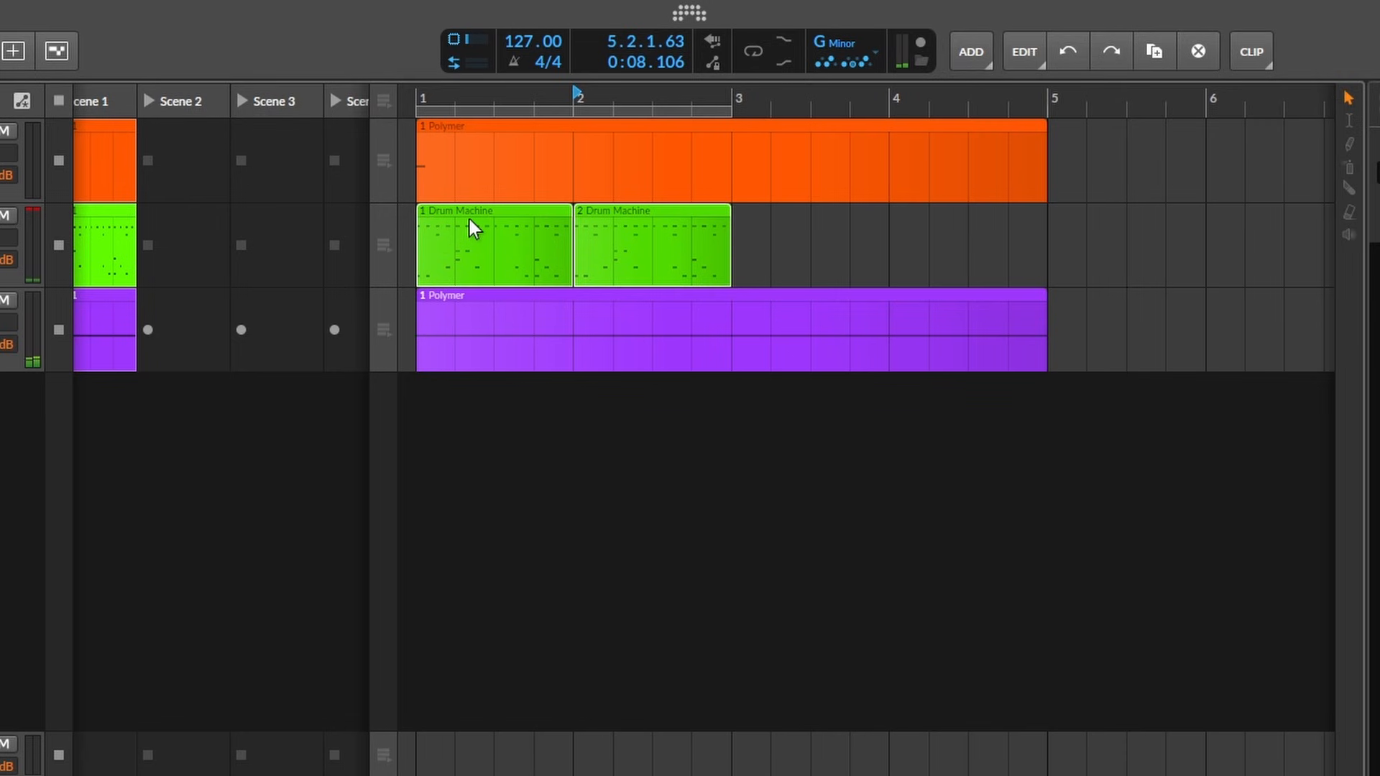
- Merge the duplicate patterns of the two Drum Machine clips and try shifting the selected notes in the shared pattern
{"action": "right_click", "coordinate": [468, 218]}
{"action": "mouse_move", "coordinate": [706, 301]}
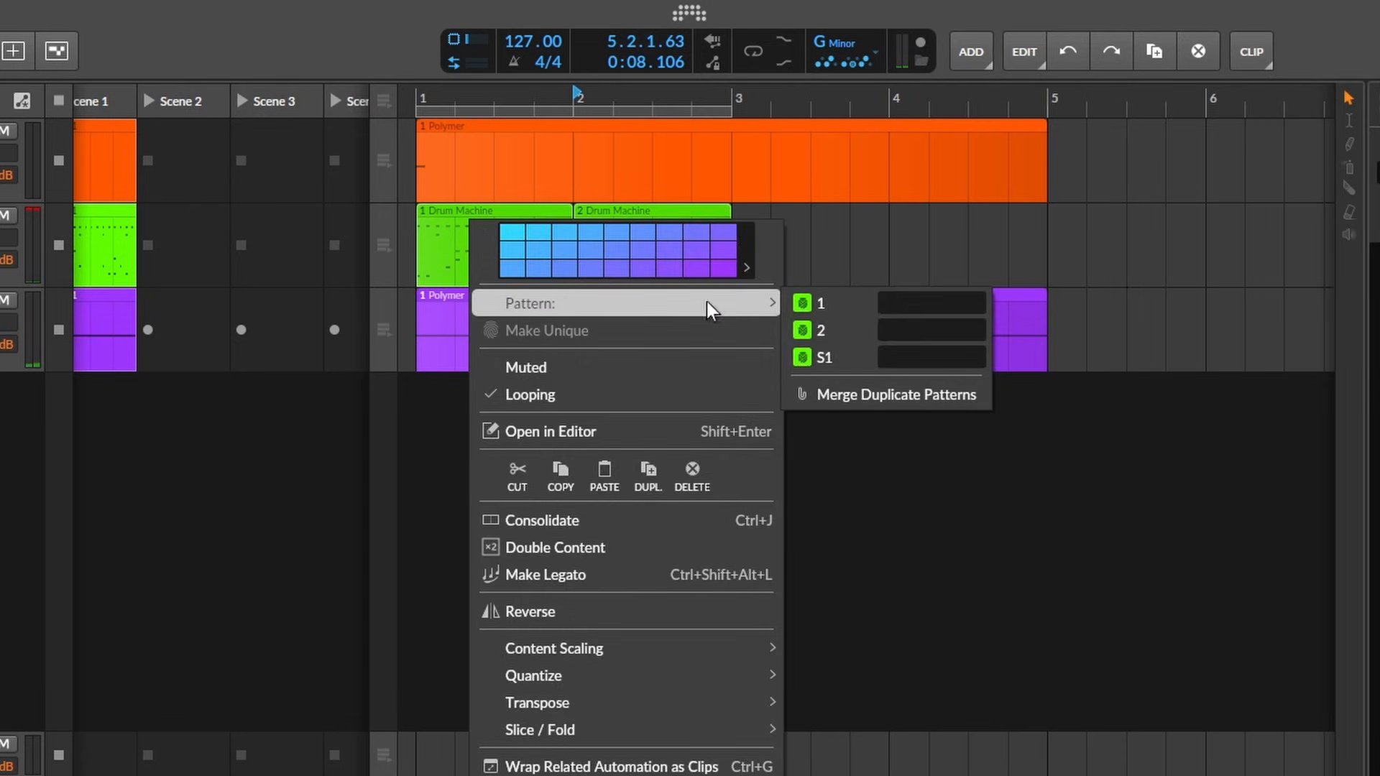
{"action": "left_click", "coordinate": [923, 398]}
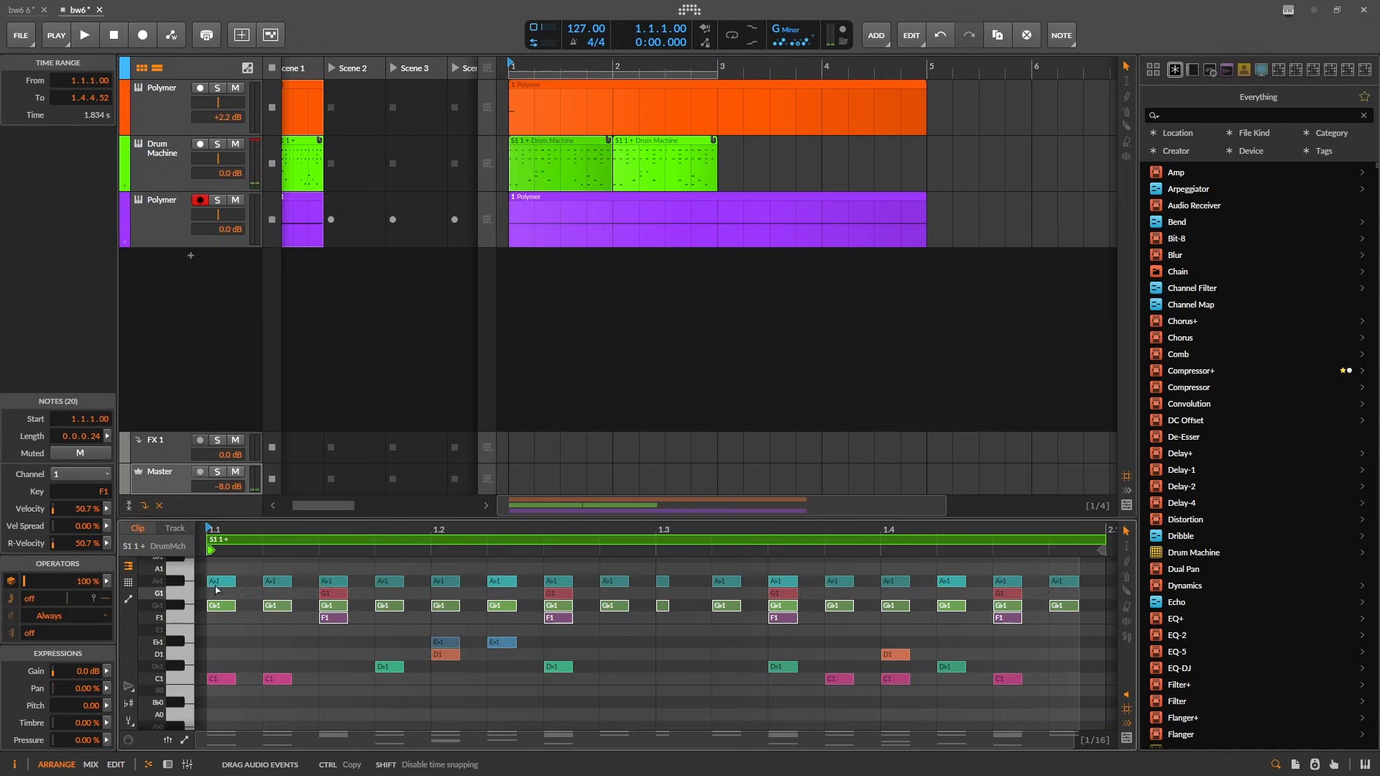
{"action": "left_click_drag", "start_coordinate": [213, 609], "coordinate": [212, 656]}
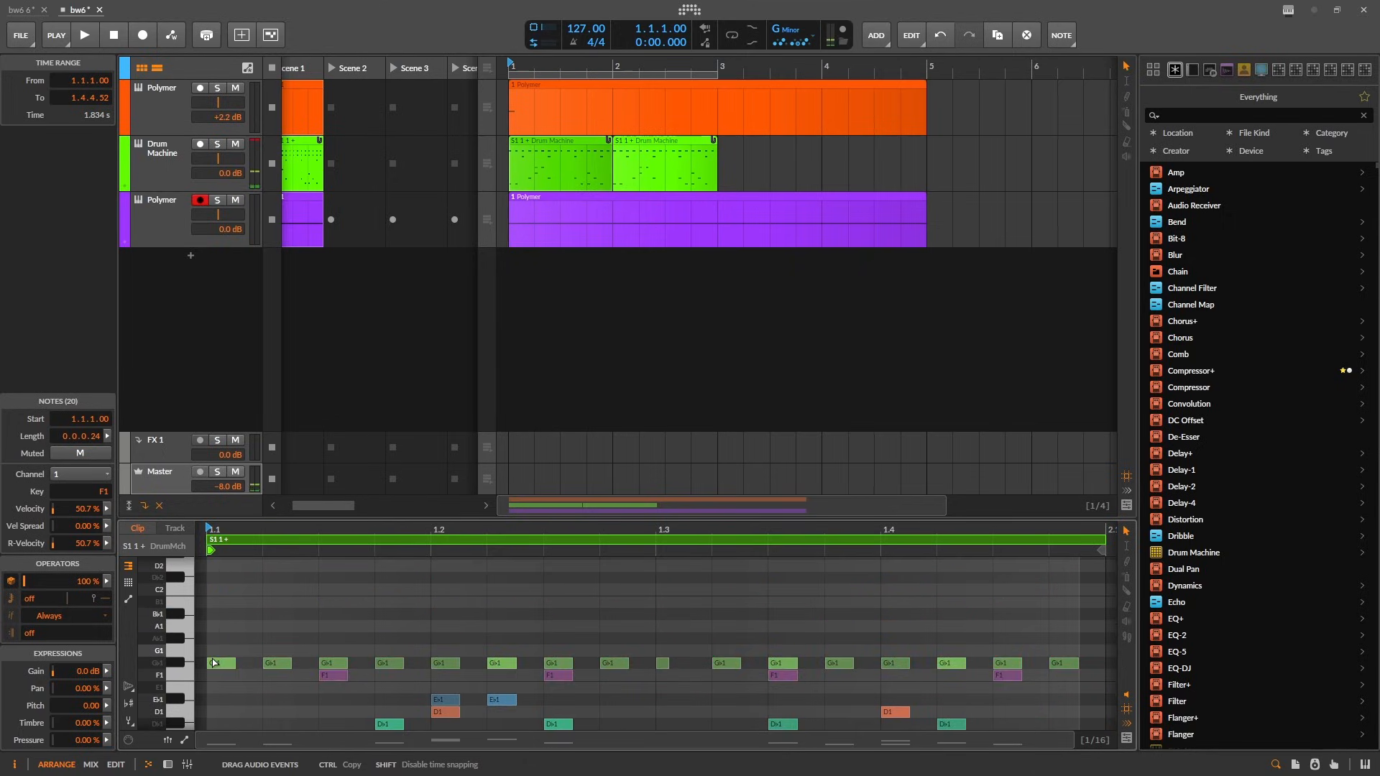
- Create an empty Drum Machine clip at bar 3 and assign it the shared S1 1 + pattern
{"action": "double_click", "coordinate": [730, 172]}
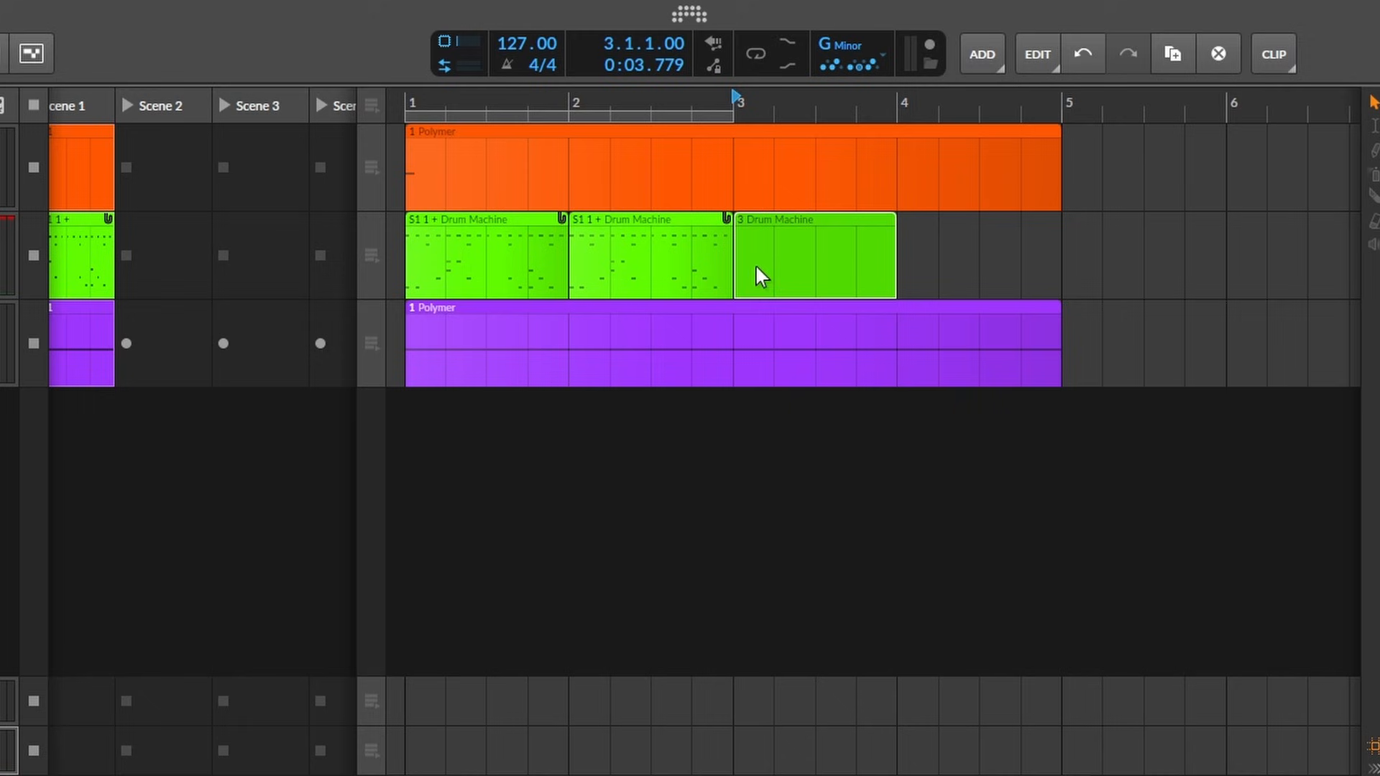
{"action": "right_click", "coordinate": [816, 231]}
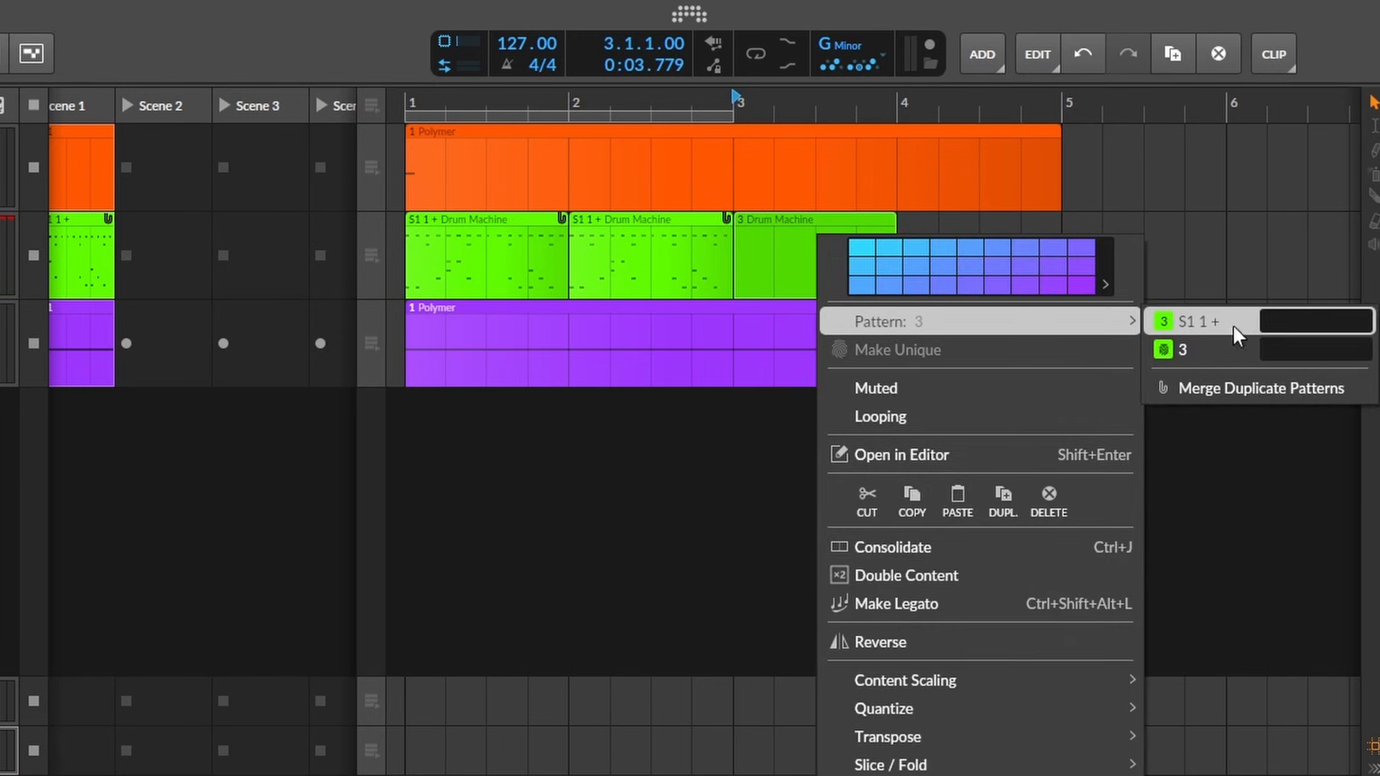
{"action": "left_click", "coordinate": [1243, 324]}
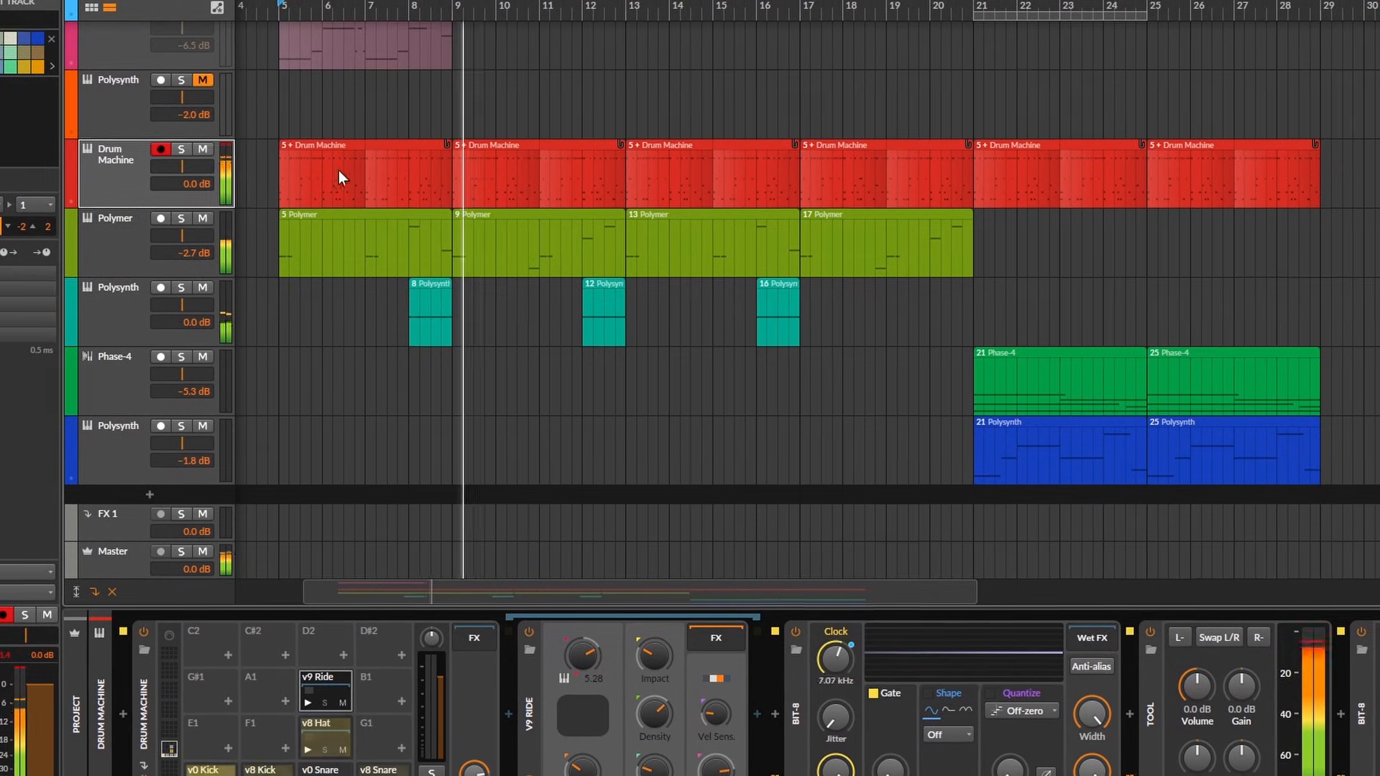
- Open the Drum Machine clip at bar 5 in an enlarged drum editor and move the v8 Hat notes to the v9 Ride lane
{"action": "double_click", "coordinate": [359, 178]}
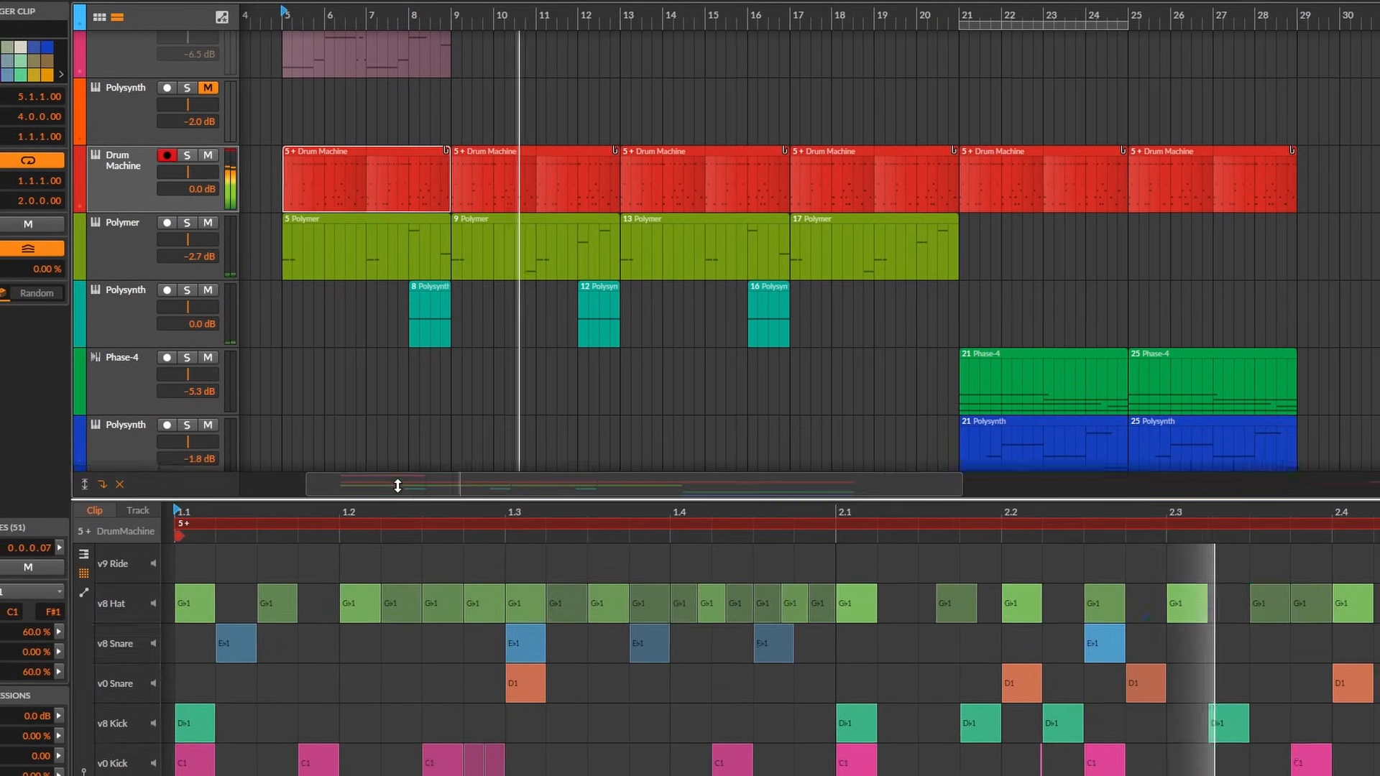
{"action": "left_click_drag", "start_coordinate": [397, 486], "coordinate": [409, 327]}
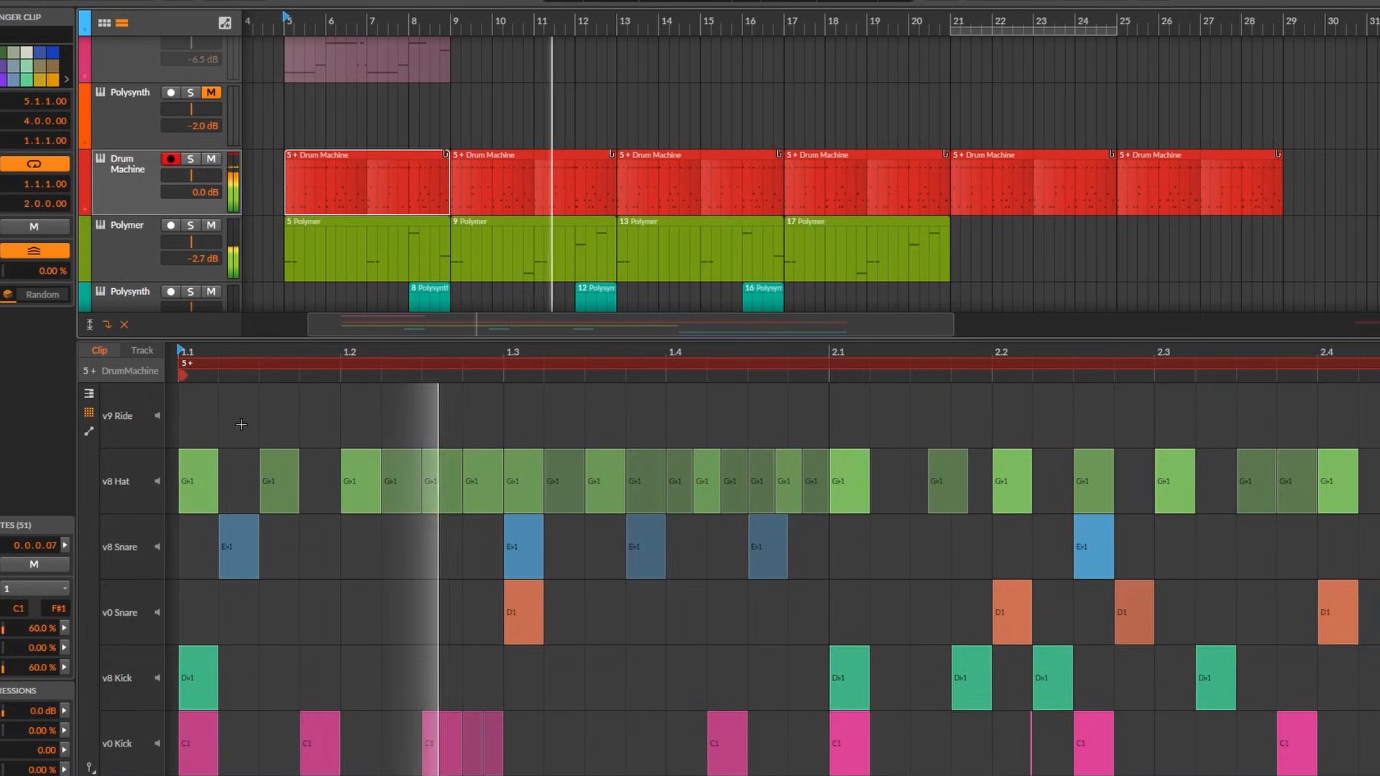
{"action": "left_click_drag", "start_coordinate": [194, 421], "coordinate": [231, 403]}
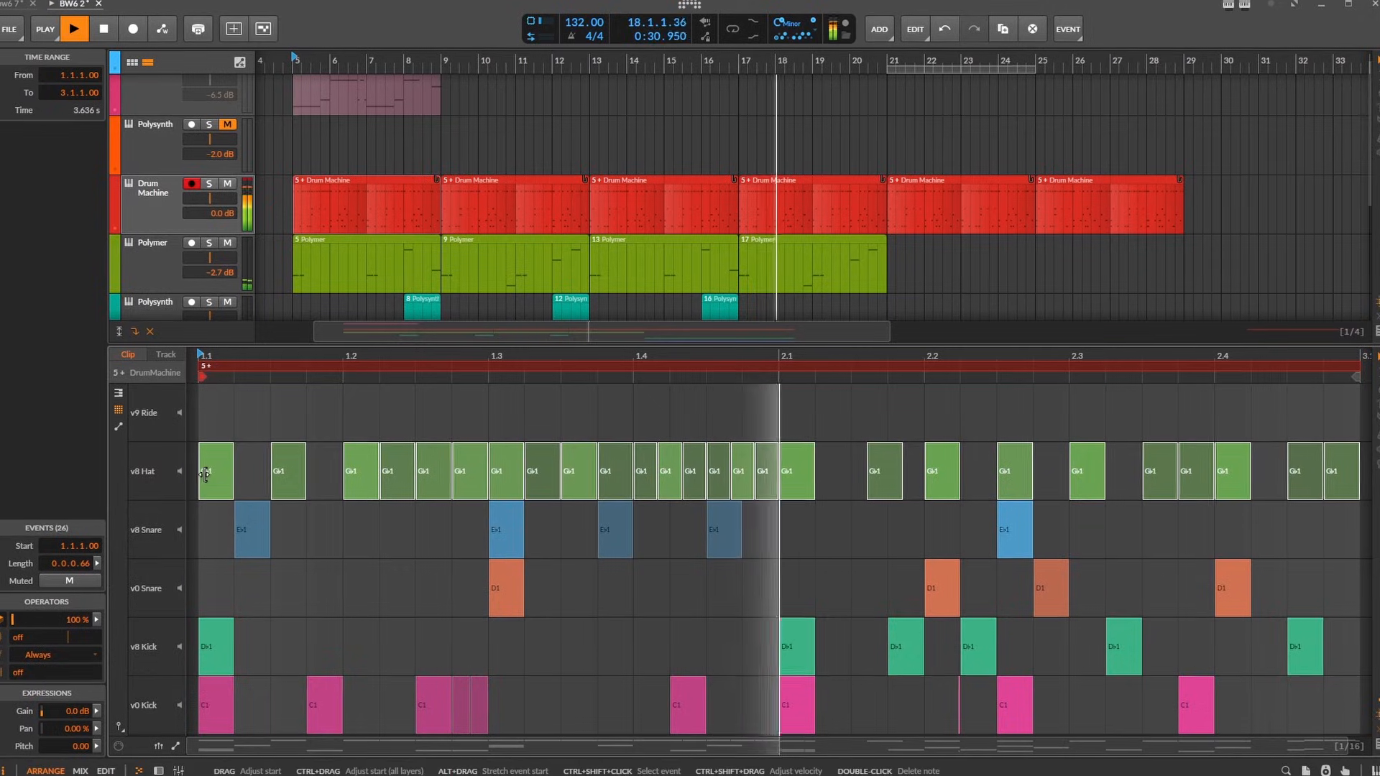
{"action": "left_click_drag", "start_coordinate": [219, 474], "coordinate": [220, 425]}
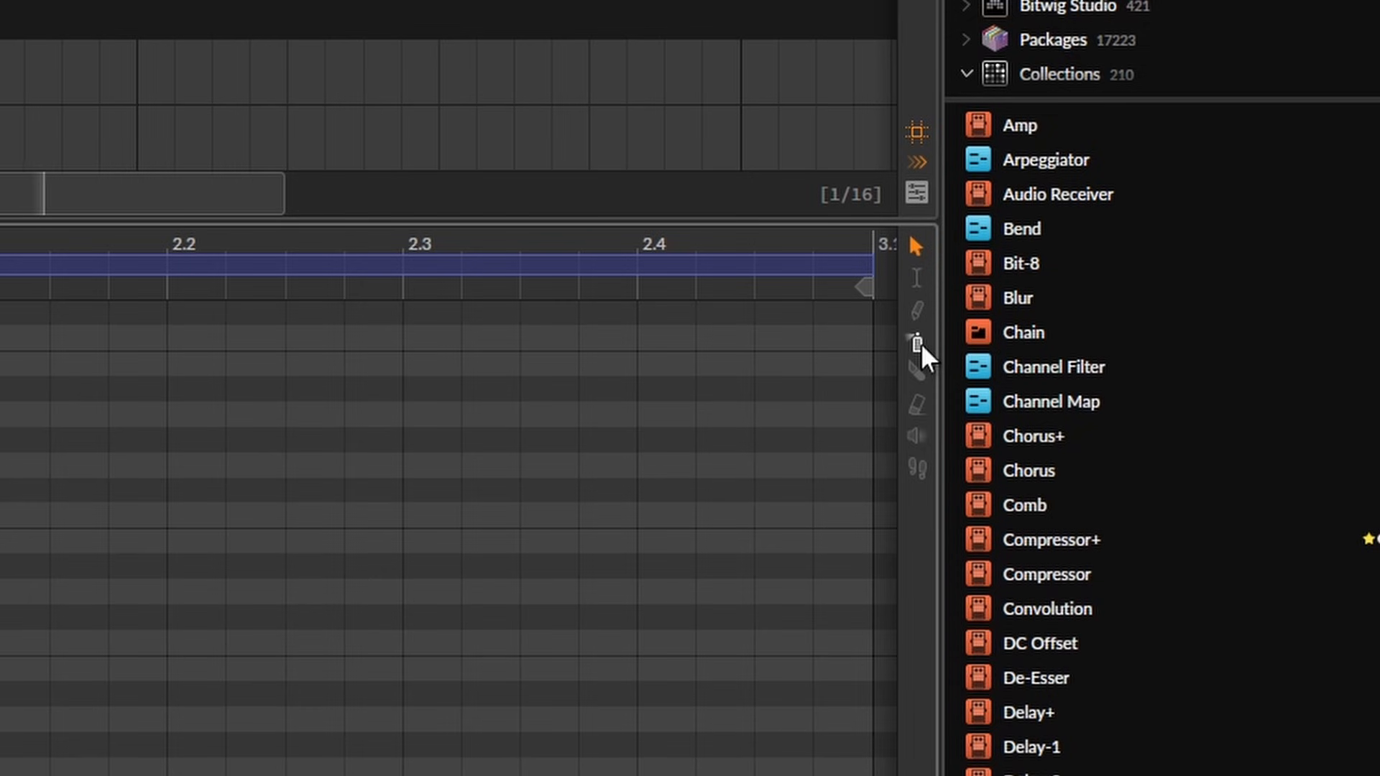
- Choose the Spray Can tool and spray a run of 1/16 notes across the empty two-bar Polysynth clip
{"action": "left_click", "coordinate": [918, 344]}
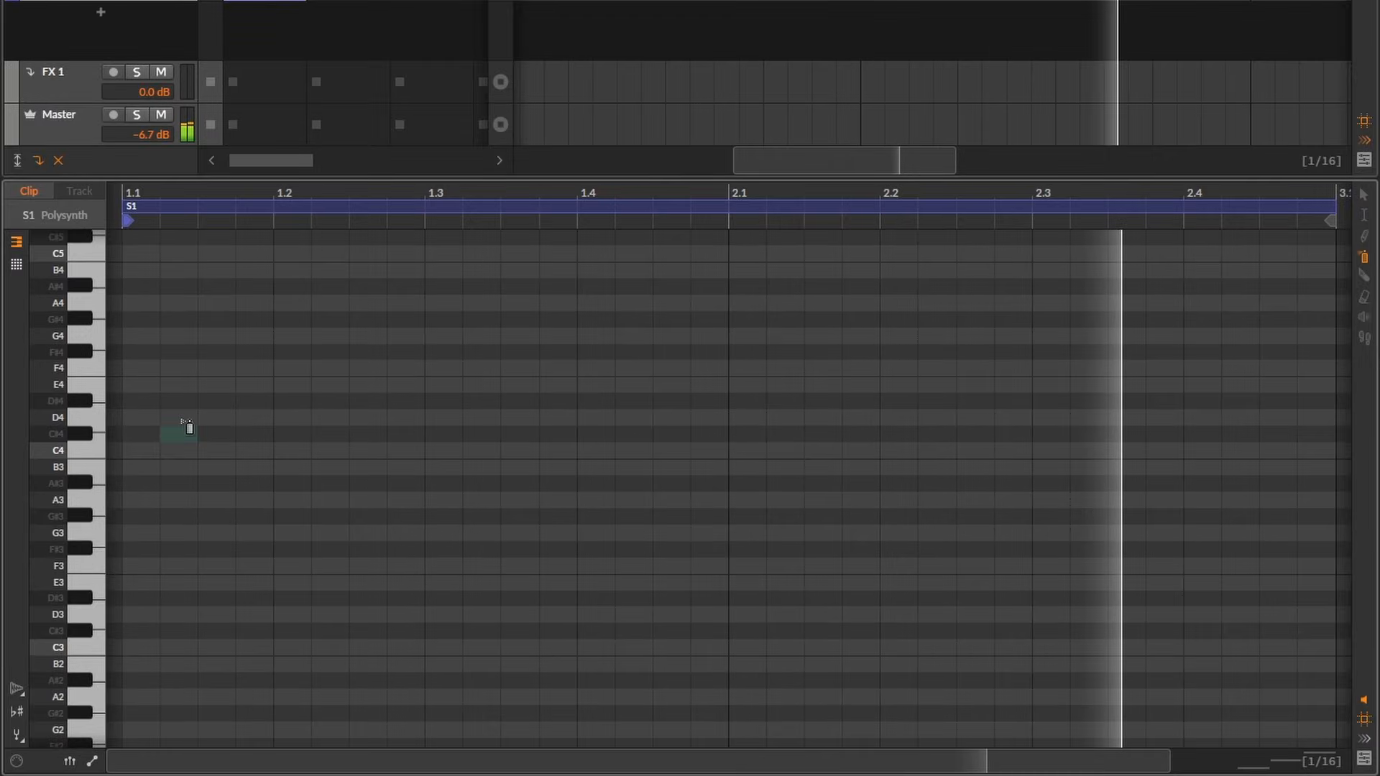
{"action": "left_click_drag", "start_coordinate": [140, 352], "coordinate": [640, 270]}
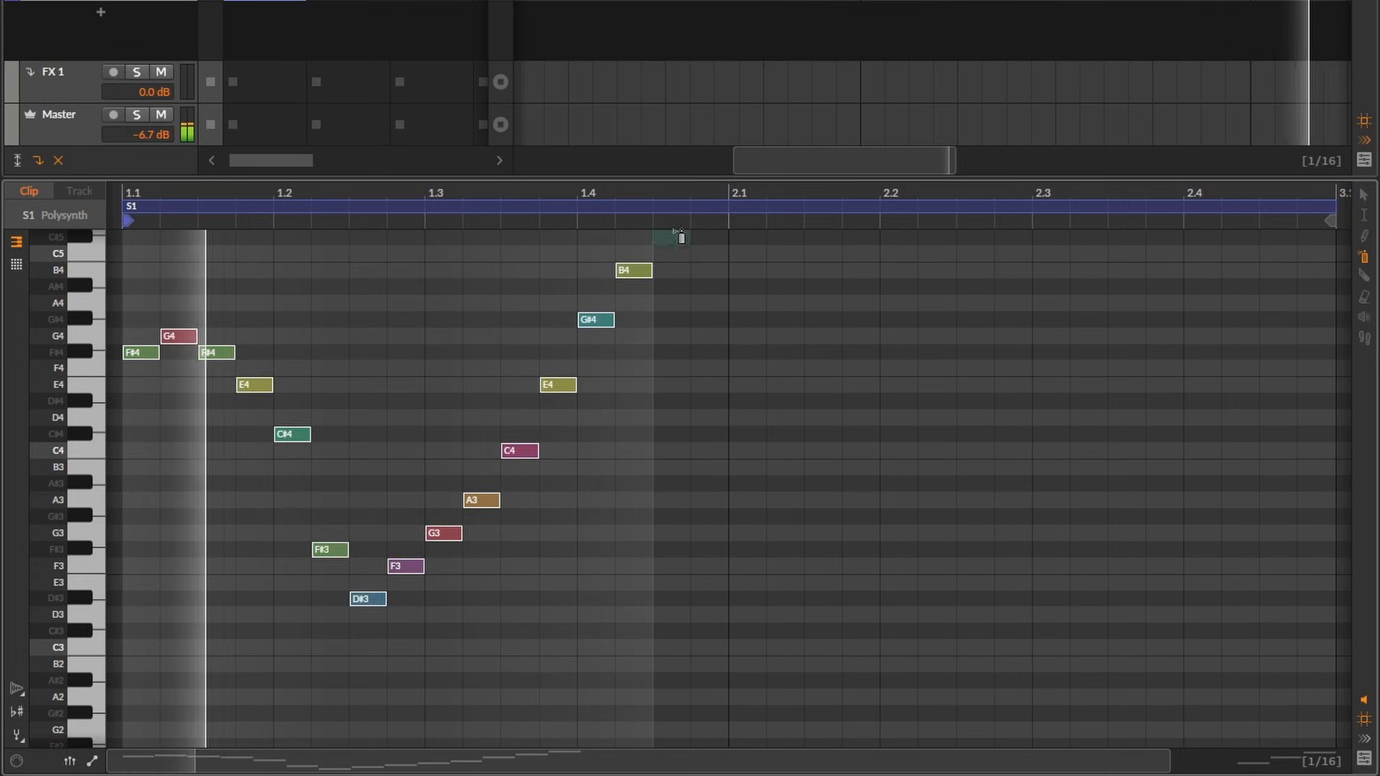
{"action": "left_click_drag", "start_coordinate": [671, 385], "coordinate": [983, 533]}
{"action": "left_click_drag", "start_coordinate": [330, 302], "coordinate": [1345, 646]}
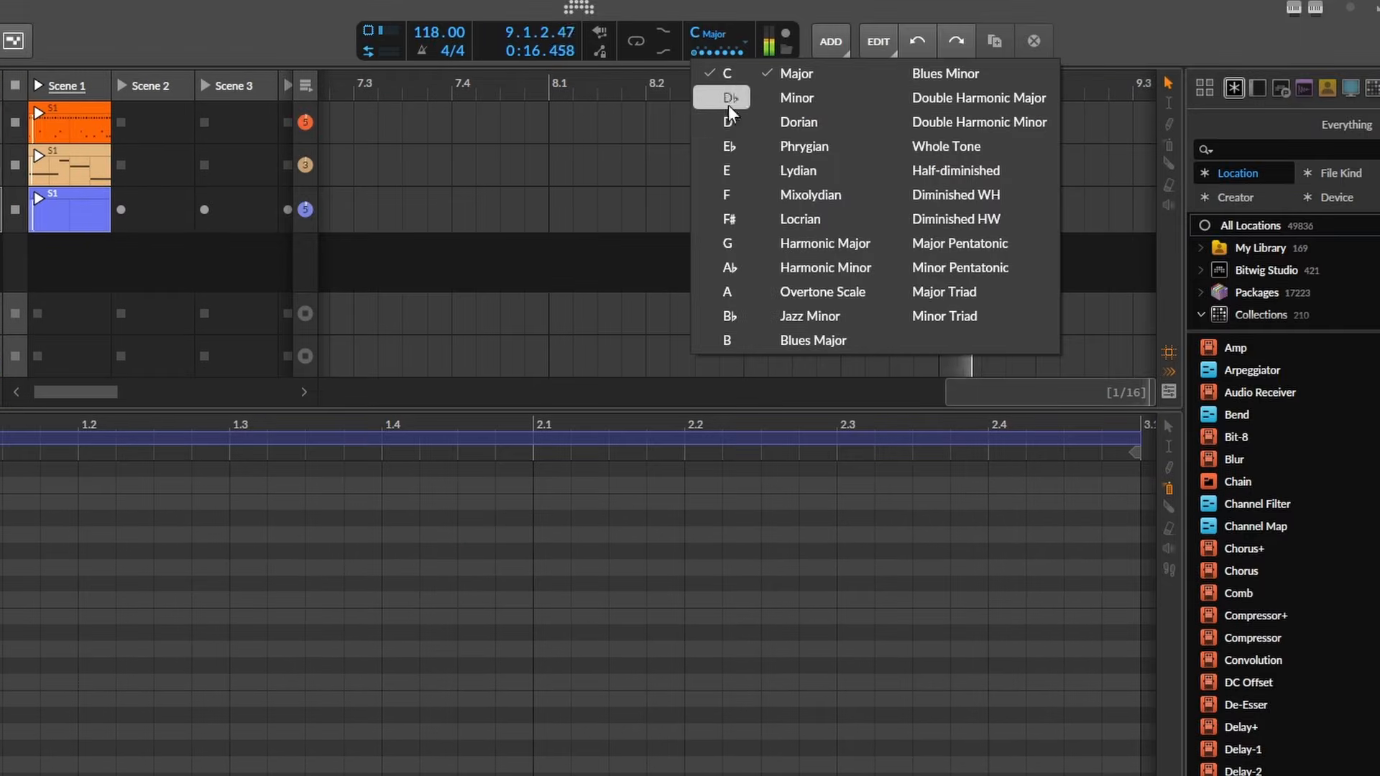
- Set the project key to E♭ Minor and turn on Snap to Key in the note editor
{"action": "left_click", "coordinate": [734, 146]}
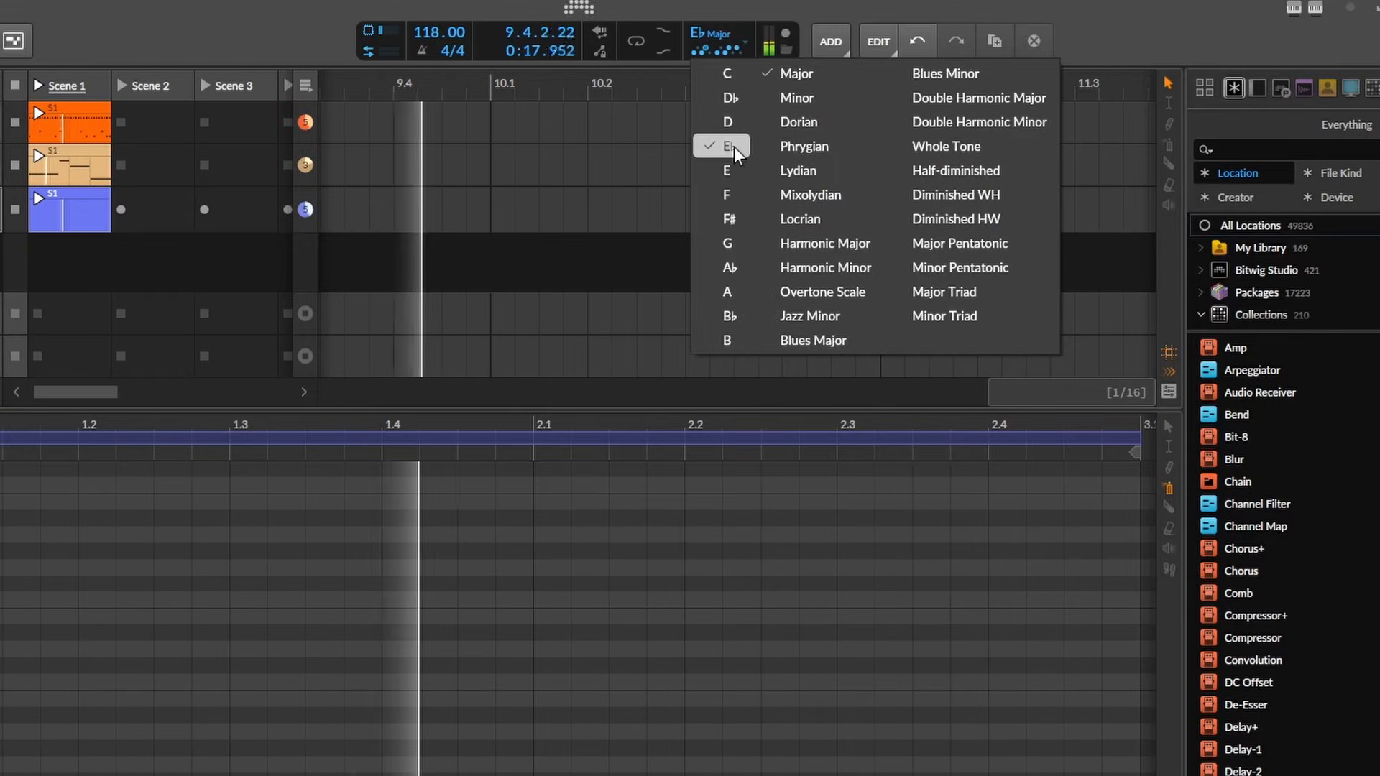
{"action": "left_click", "coordinate": [801, 97]}
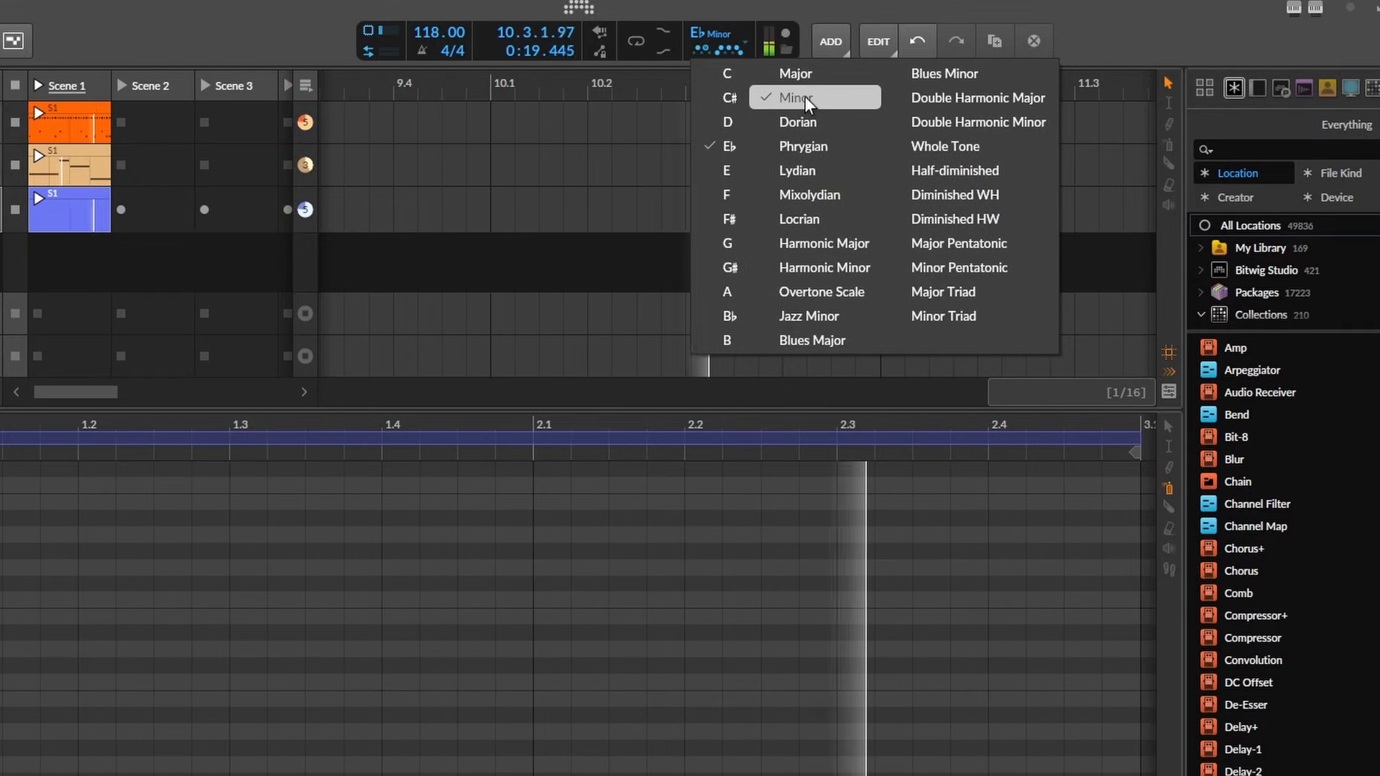
{"action": "left_click", "coordinate": [725, 30]}
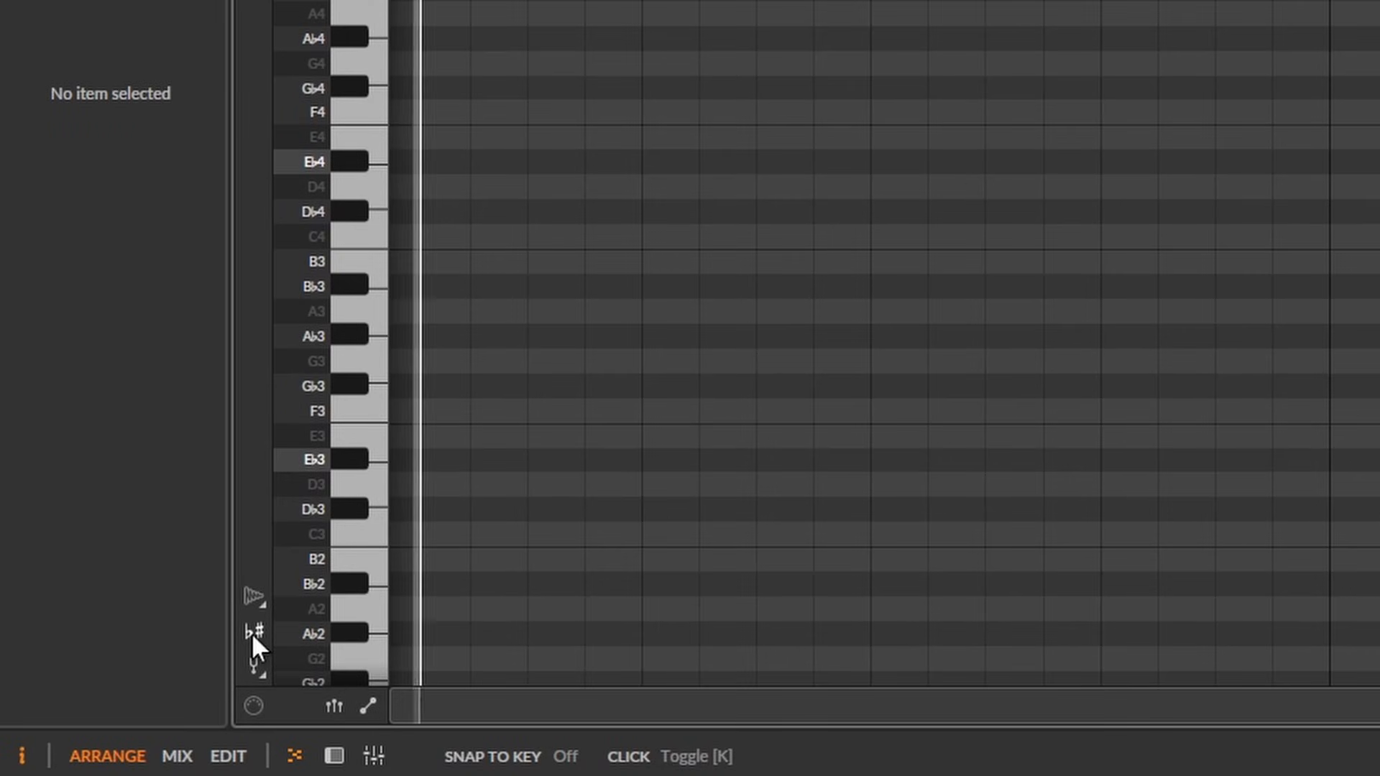
{"action": "left_click", "coordinate": [253, 632]}
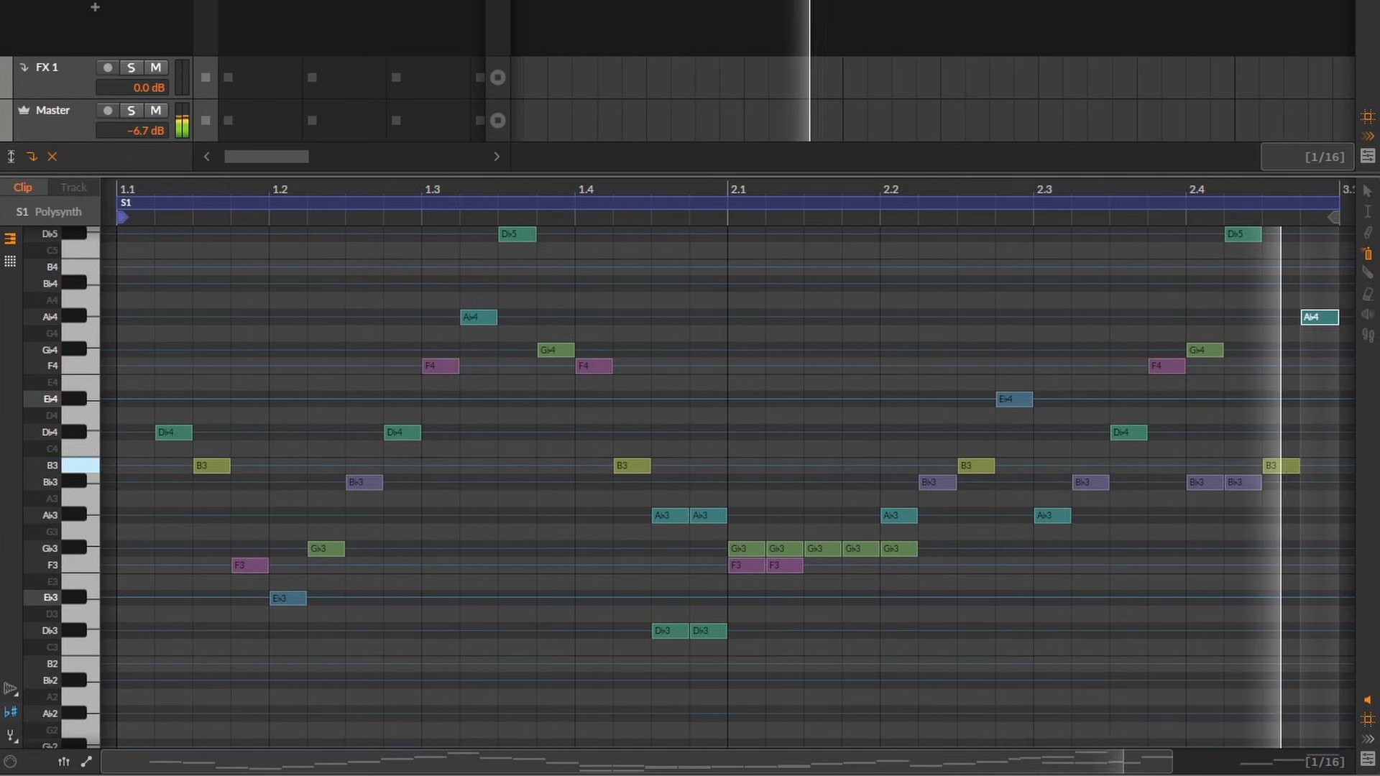
- Erase some of the sprayed notes from the two-bar Polysynth clip with the Eraser tool
{"action": "left_click", "coordinate": [1371, 295]}
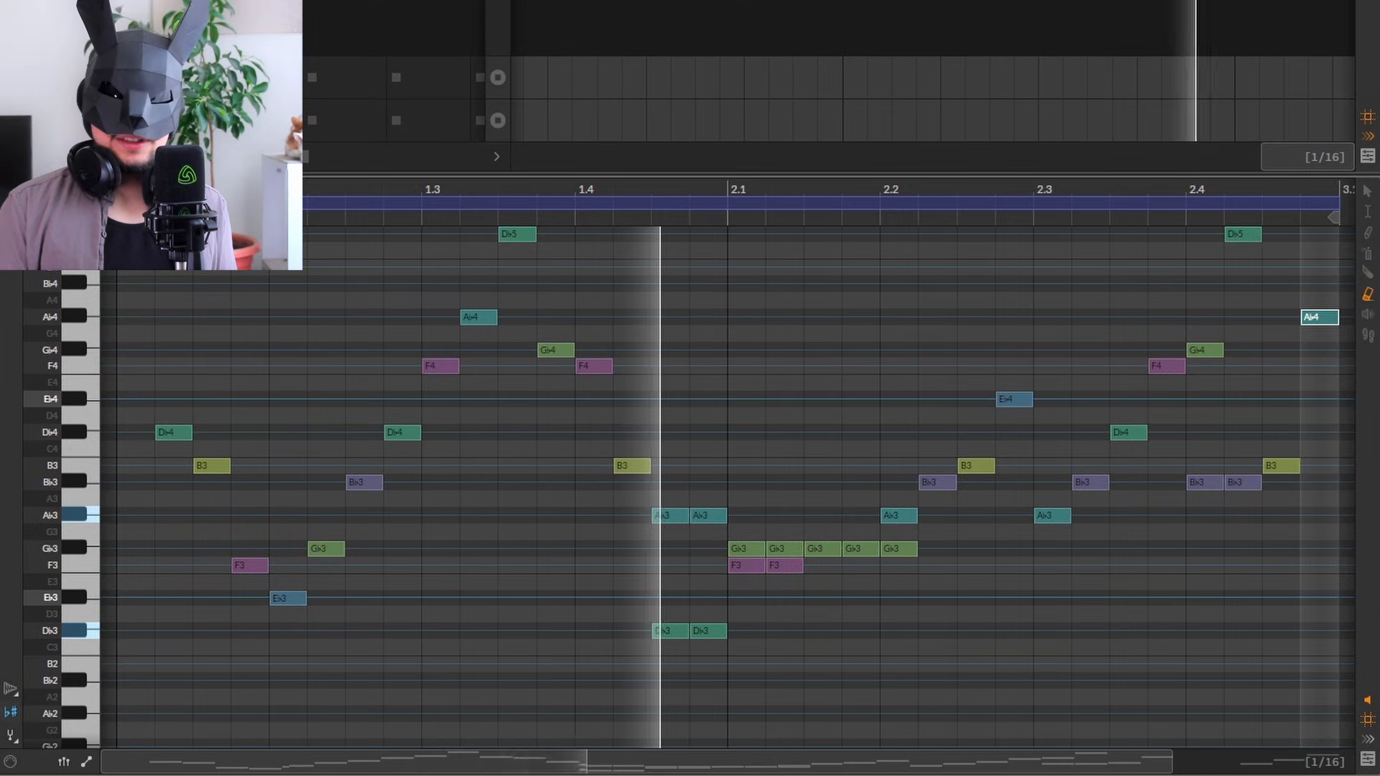
{"action": "mouse_move", "coordinate": [364, 482]}
{"action": "left_mouse_down"}
{"action": "mouse_move", "coordinate": [416, 518]}
{"action": "mouse_move", "coordinate": [604, 582]}
{"action": "mouse_move", "coordinate": [798, 600]}
{"action": "mouse_move", "coordinate": [850, 649]}
{"action": "mouse_move", "coordinate": [941, 681]}
{"action": "mouse_move", "coordinate": [812, 661]}
{"action": "mouse_move", "coordinate": [683, 517]}
{"action": "mouse_move", "coordinate": [625, 585]}
{"action": "mouse_move", "coordinate": [550, 460]}
{"action": "mouse_move", "coordinate": [1238, 400]}
{"action": "mouse_move", "coordinate": [1226, 277]}
{"action": "mouse_move", "coordinate": [1186, 277]}
{"action": "left_mouse_up"}
{"action": "scroll", "coordinate": [906, 331], "scroll_direction": "up", "scroll_amount": 3}
{"action": "mouse_move", "coordinate": [594, 424]}
{"action": "left_mouse_down"}
{"action": "mouse_move", "coordinate": [499, 465]}
{"action": "mouse_move", "coordinate": [459, 600]}
{"action": "mouse_move", "coordinate": [394, 314]}
{"action": "left_mouse_up"}
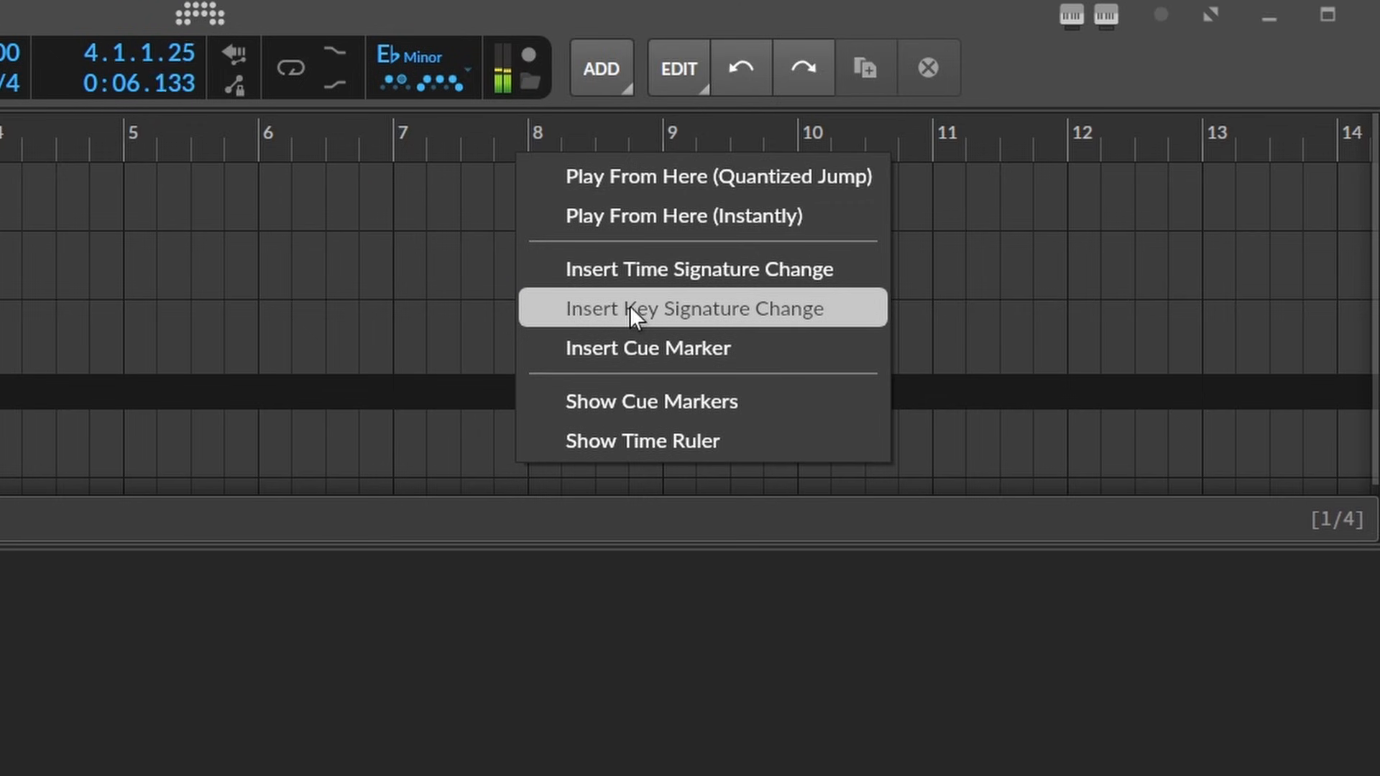
- Insert a key signature change at bar 8 of the arrangement timeline
{"action": "left_click", "coordinate": [630, 304]}
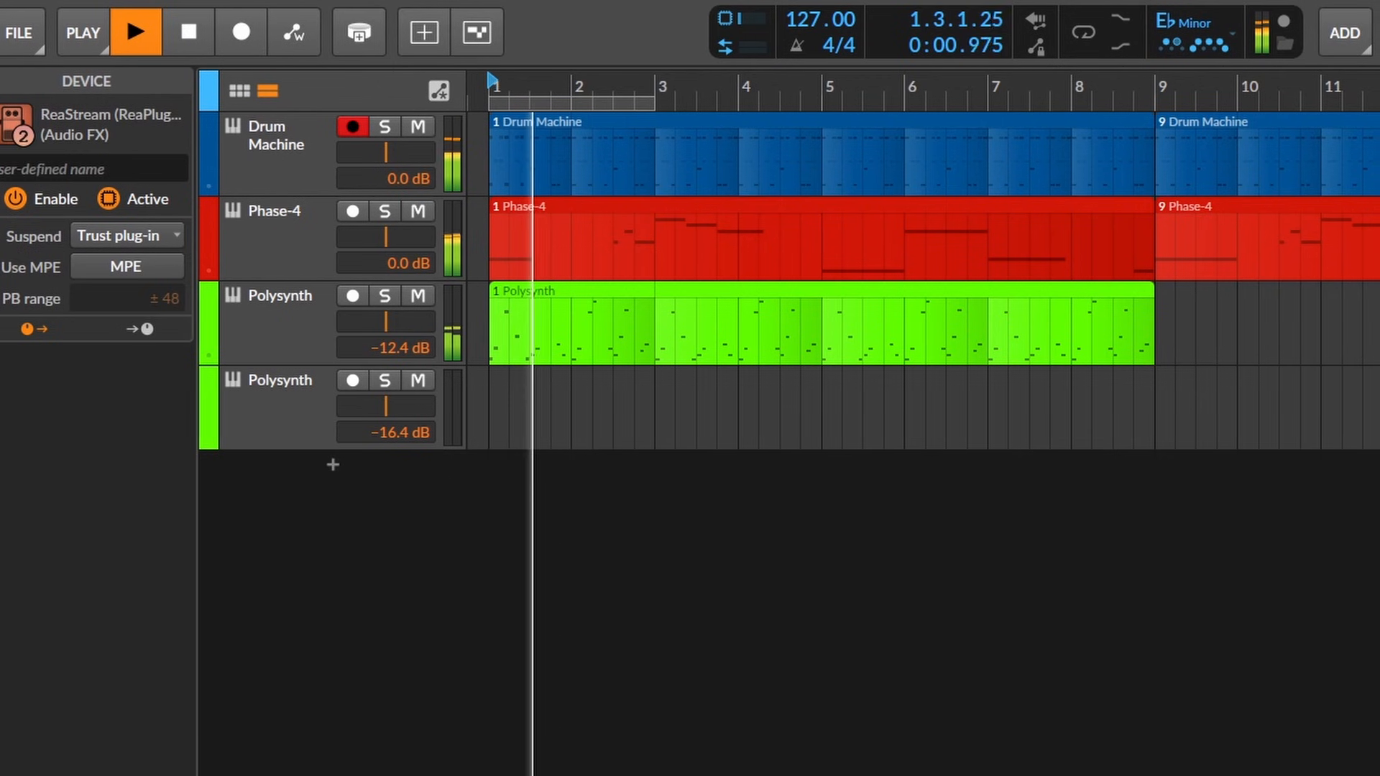
- Show the automation lanes of the Drum Machine, Phase-4 and upper Polysynth tracks
{"action": "left_click", "coordinate": [213, 185]}
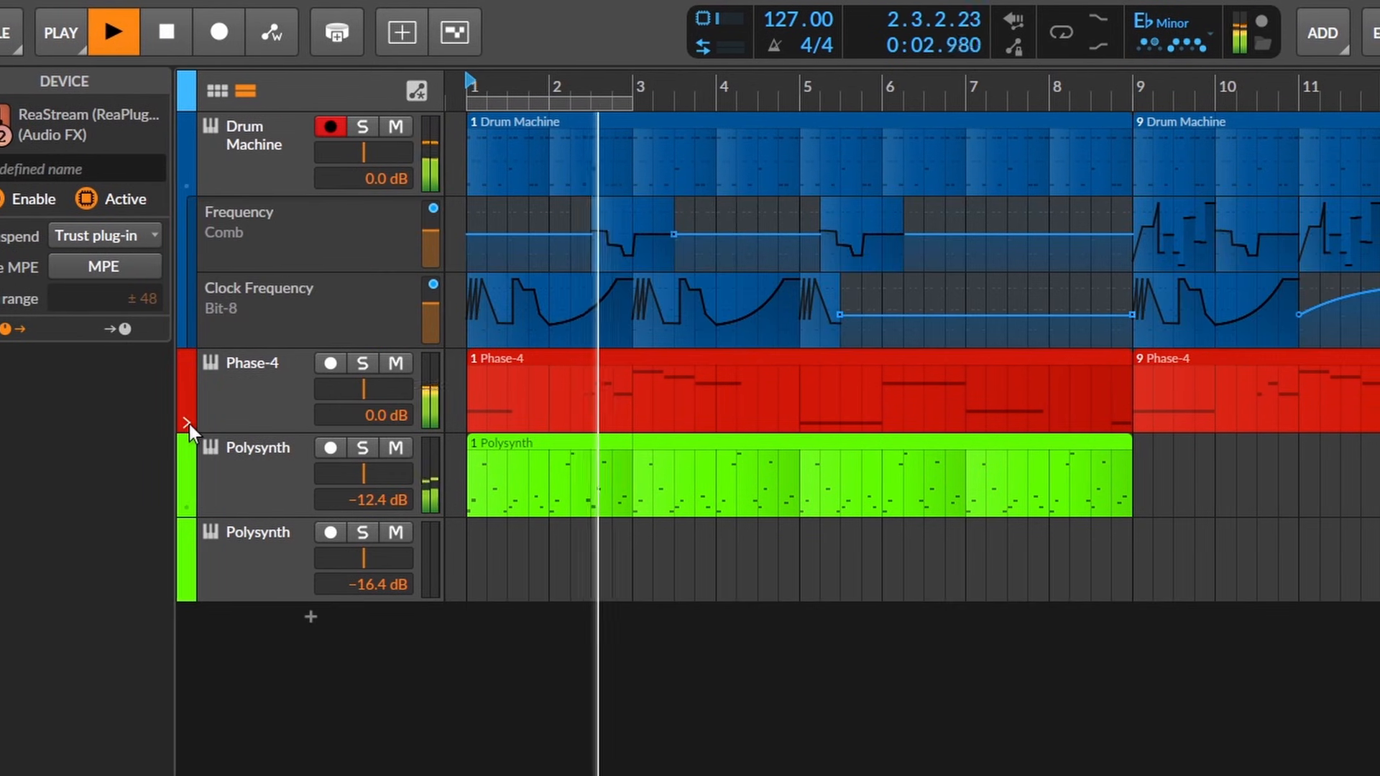
{"action": "left_click", "coordinate": [196, 424]}
{"action": "left_click", "coordinate": [191, 584]}
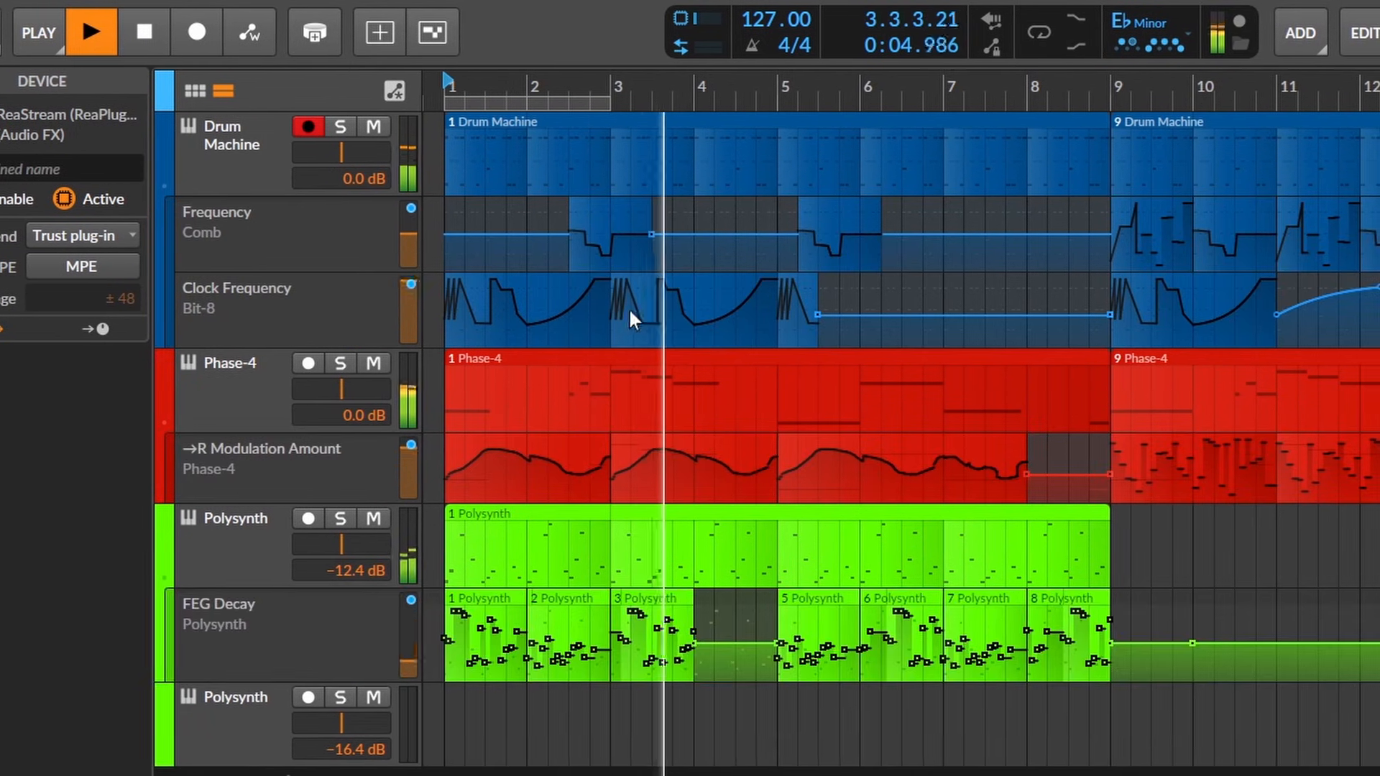
- Rearrange the Drum Machine's Clock Frequency and Frequency automation clips between bars 1 and 8
{"action": "left_click_drag", "start_coordinate": [634, 309], "coordinate": [821, 313]}
{"action": "left_click_drag", "start_coordinate": [862, 240], "coordinate": [929, 256]}
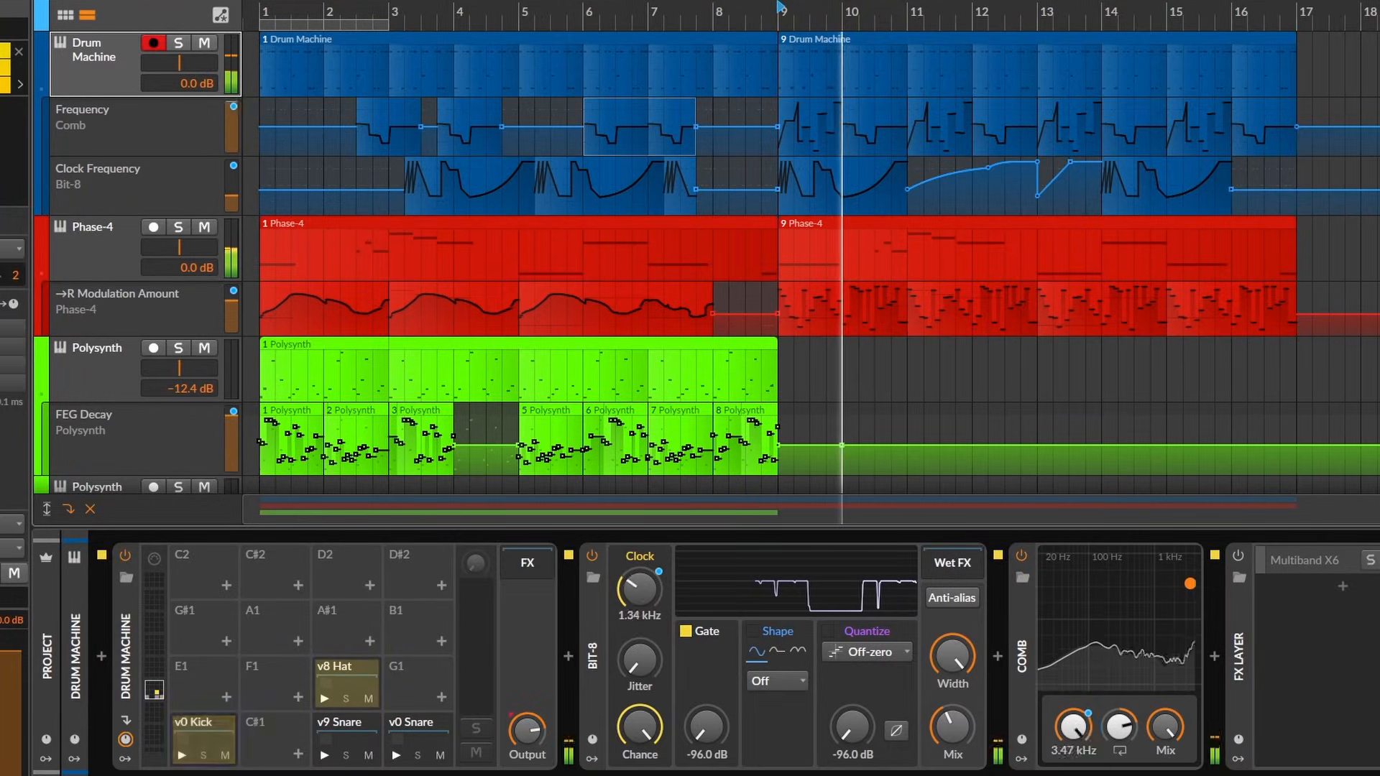
- Select the Phase-4 track, play the arrangement from bar 9 and select the Frequency automation clip there
{"action": "left_click", "coordinate": [98, 253]}
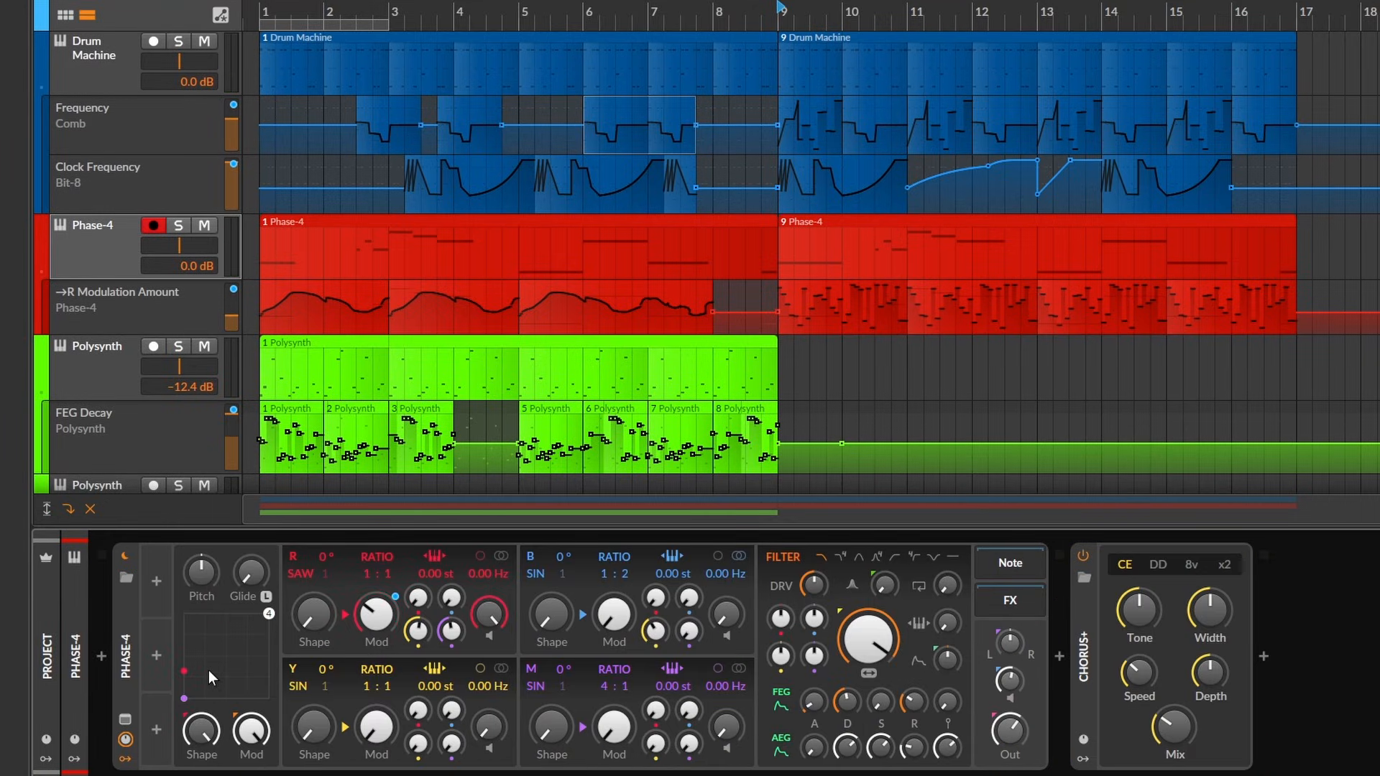
{"action": "key", "text": "space"}
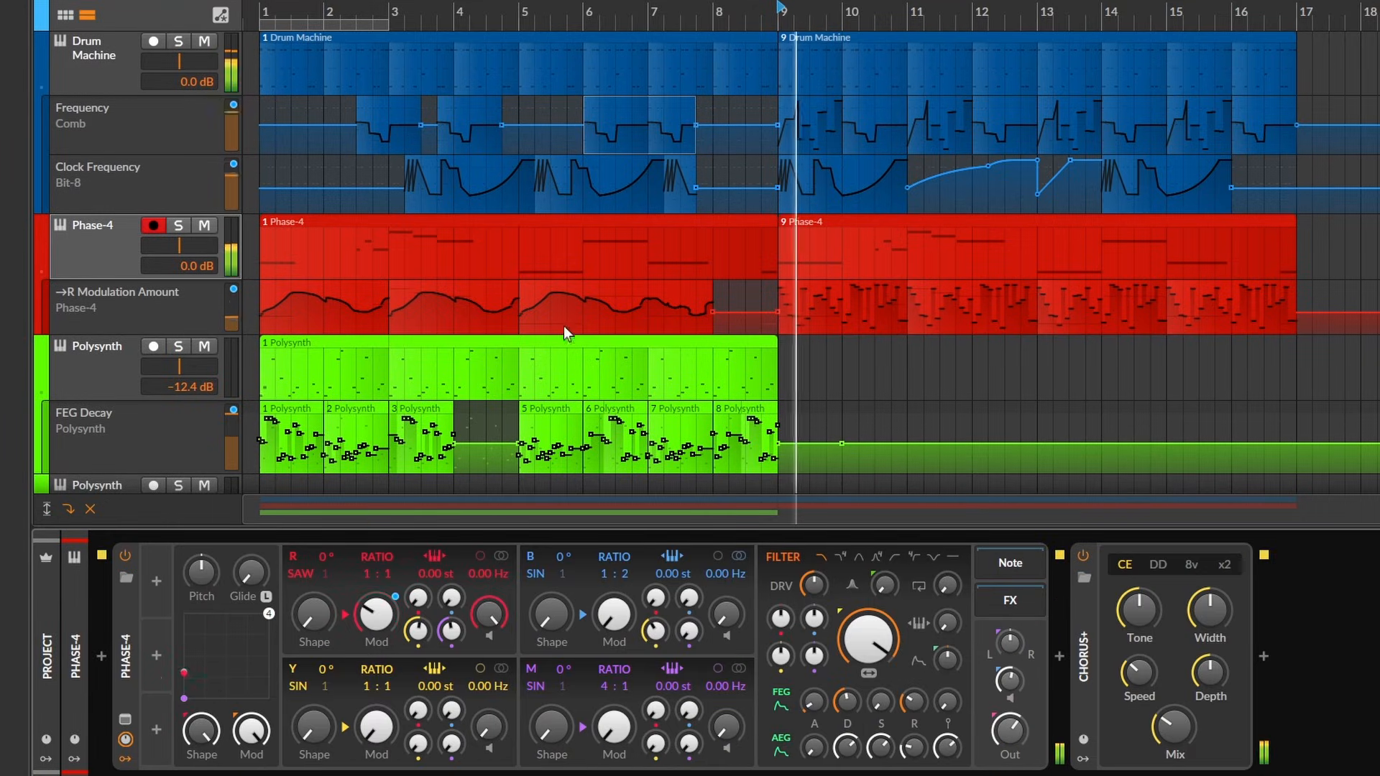
{"action": "left_click", "coordinate": [812, 120]}
- Add a Curves modulator to the Phase-4 device
{"action": "left_click_drag", "start_coordinate": [187, 576], "coordinate": [185, 577]}
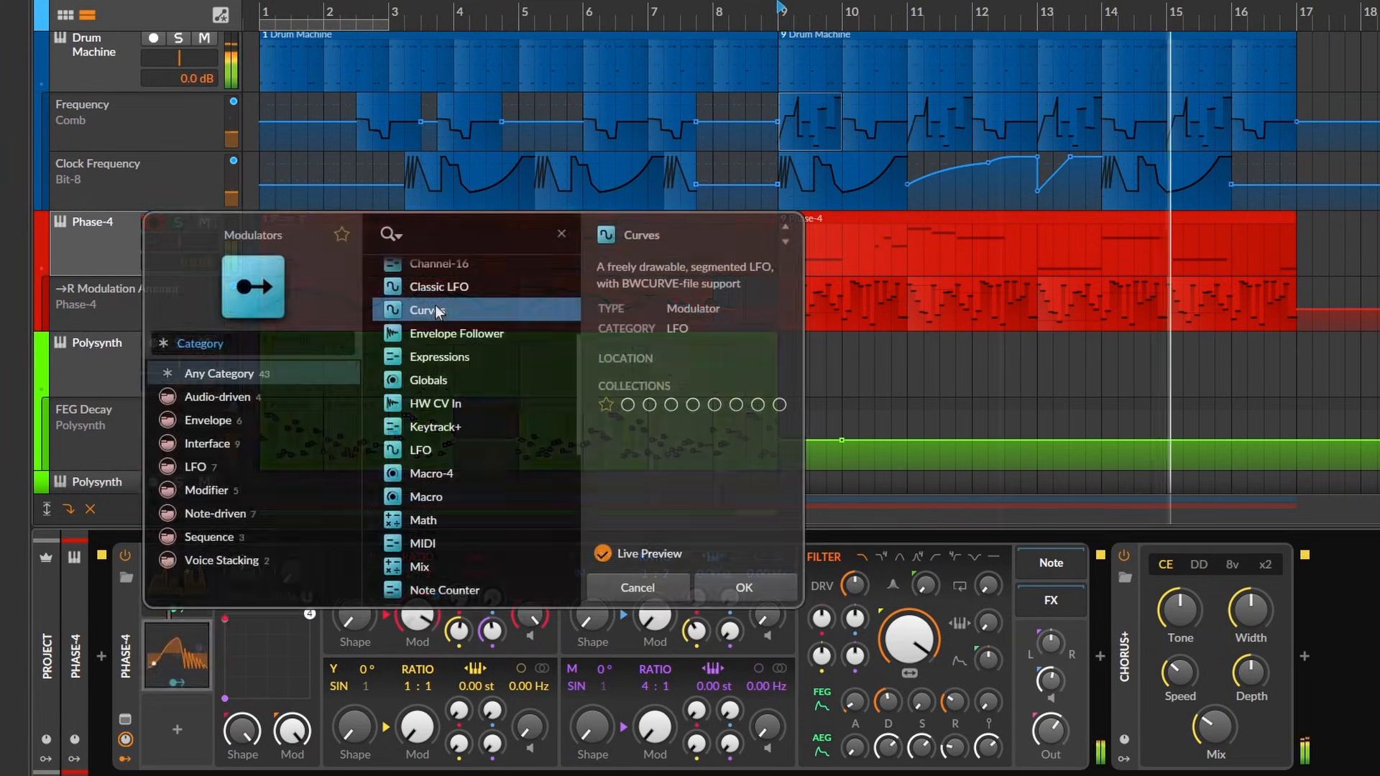
{"action": "double_click", "coordinate": [447, 312]}
{"action": "left_click_drag", "start_coordinate": [191, 653], "coordinate": [360, 599]}
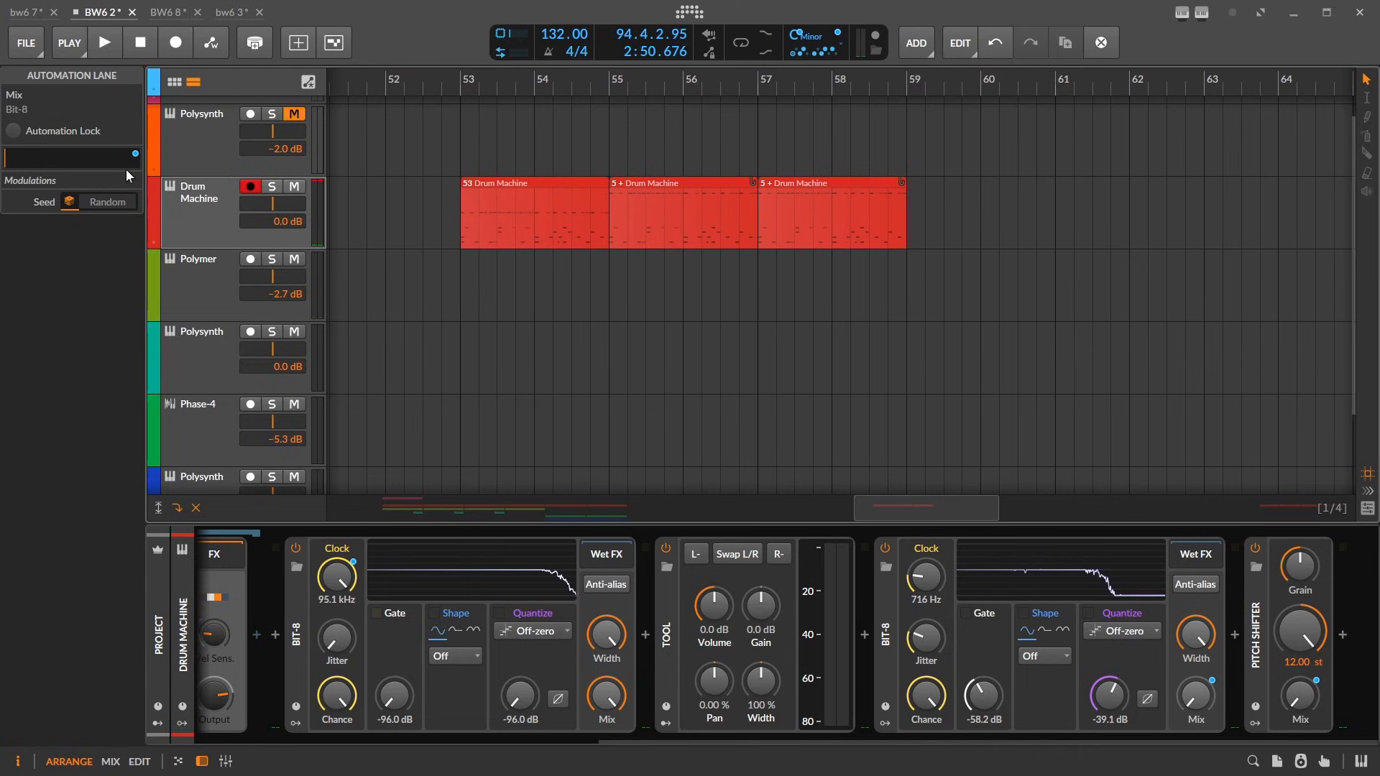
- Show the Drum Machine track's automation lanes and move an automation clip to the lane below
{"action": "left_click", "coordinate": [157, 245]}
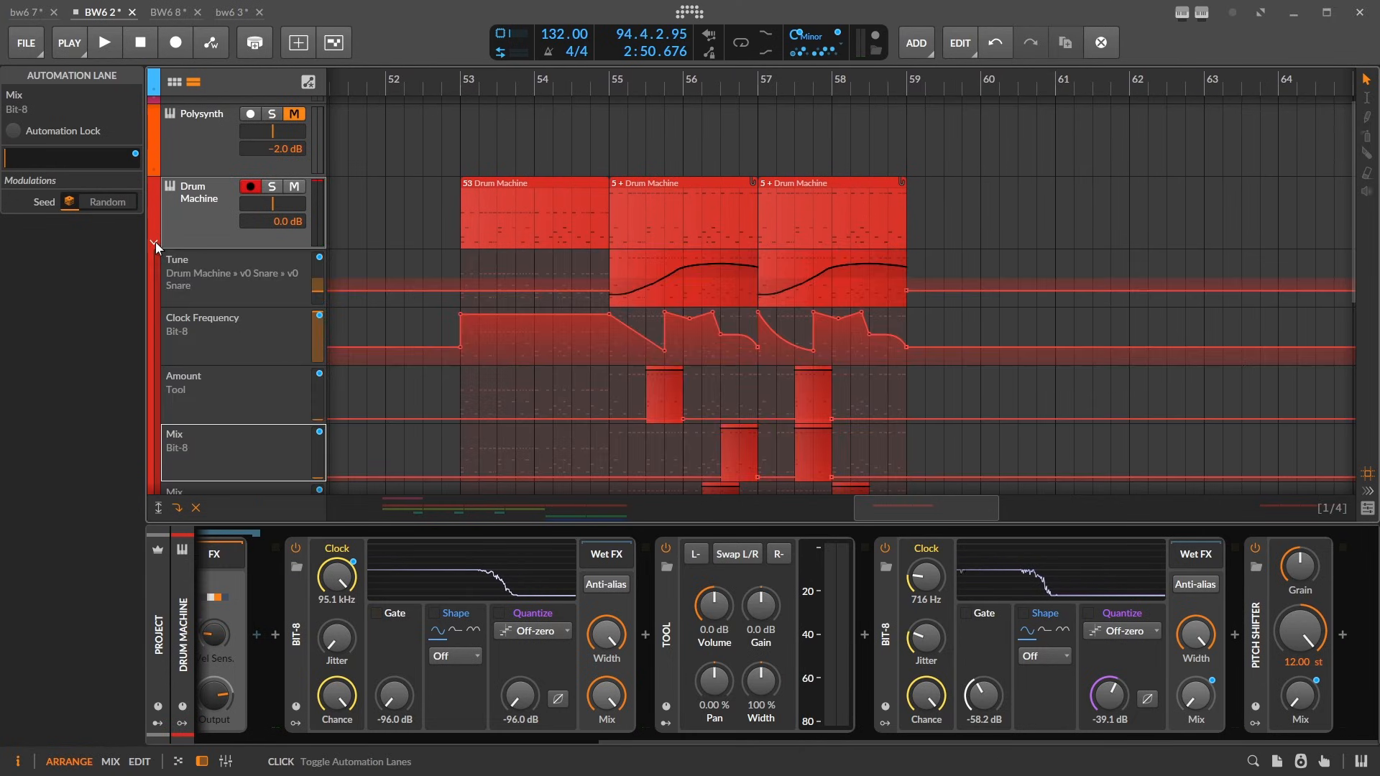
{"action": "scroll", "coordinate": [520, 342], "scroll_direction": "down", "scroll_amount": 2}
{"action": "left_click_drag", "start_coordinate": [726, 375], "coordinate": [718, 424]}
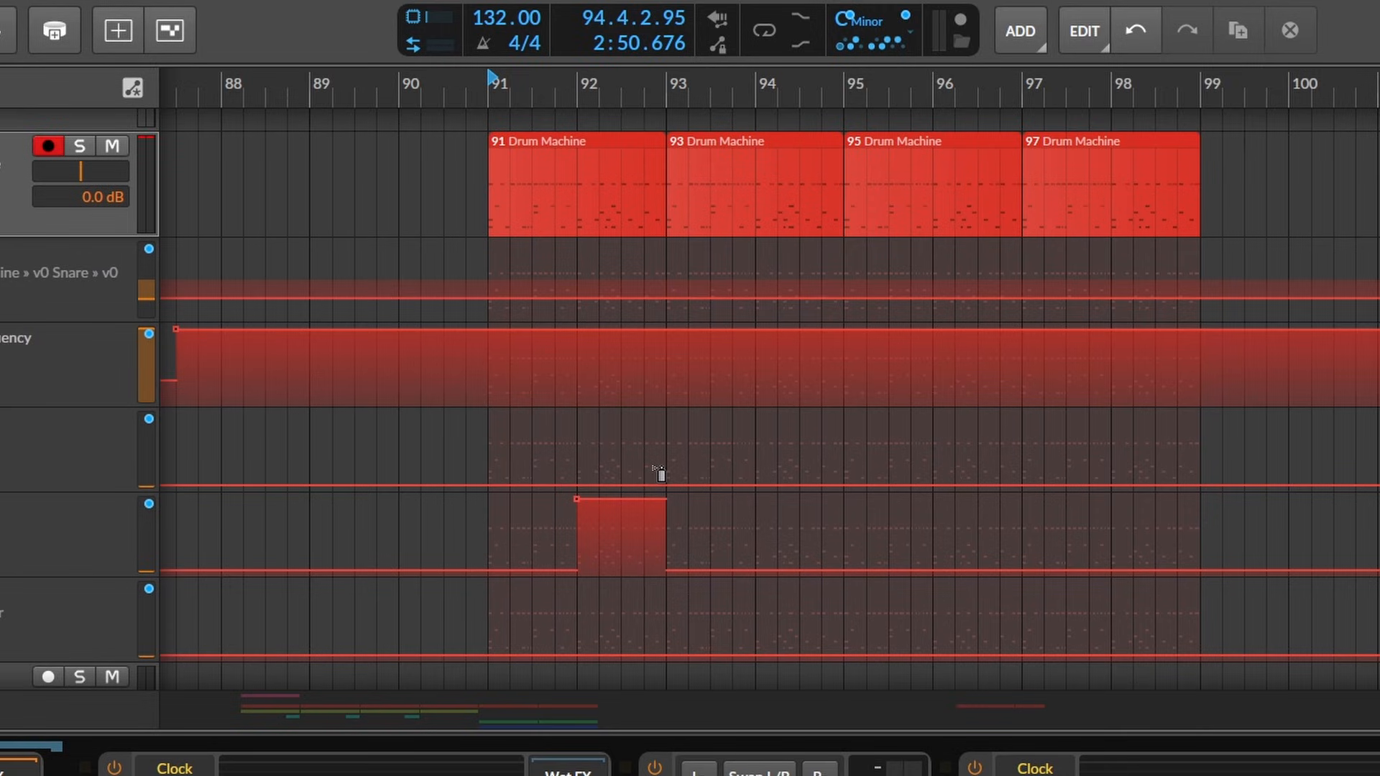
- Wrap the bar 92 automation block as an automation clip, move it slightly earlier and play the result
{"action": "right_click", "coordinate": [621, 542]}
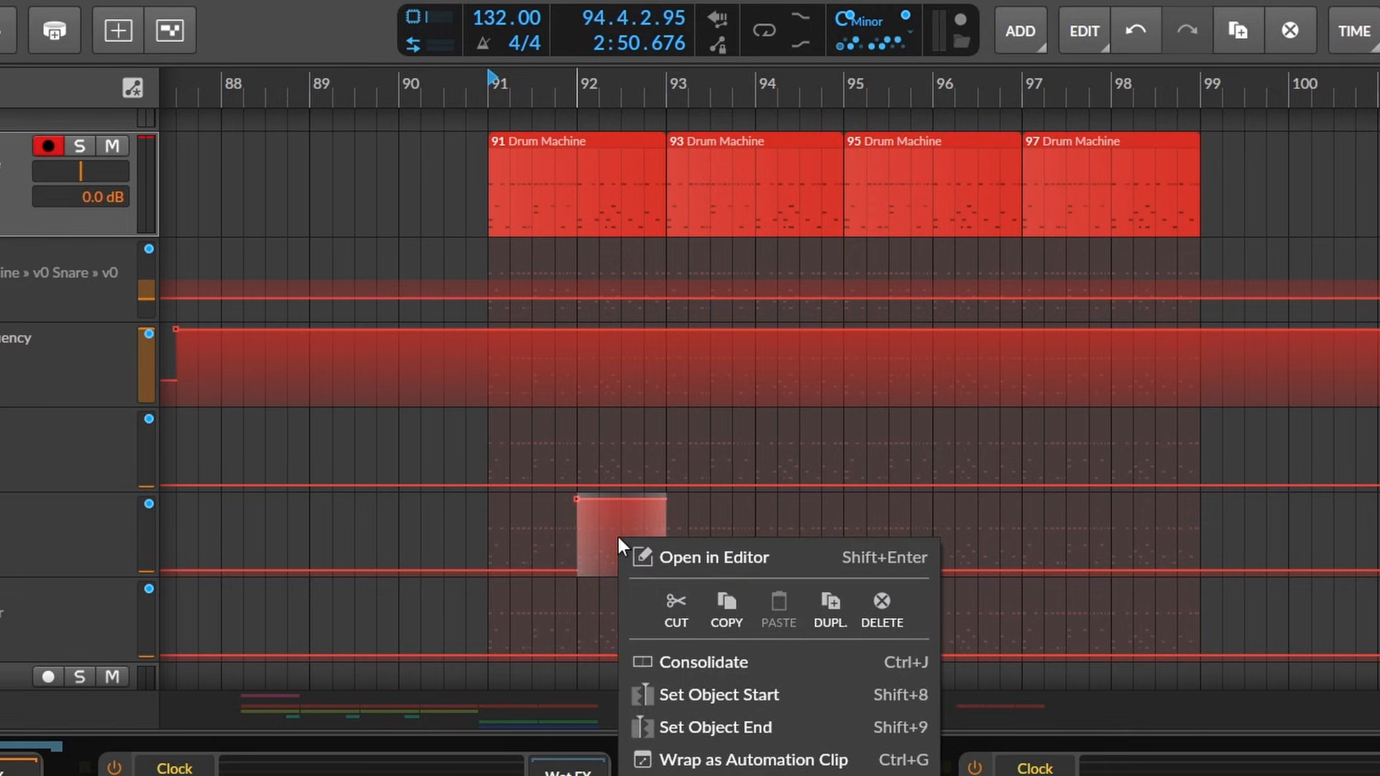
{"action": "left_click", "coordinate": [675, 755]}
{"action": "left_click_drag", "start_coordinate": [612, 531], "coordinate": [551, 543]}
{"action": "key", "text": "space"}
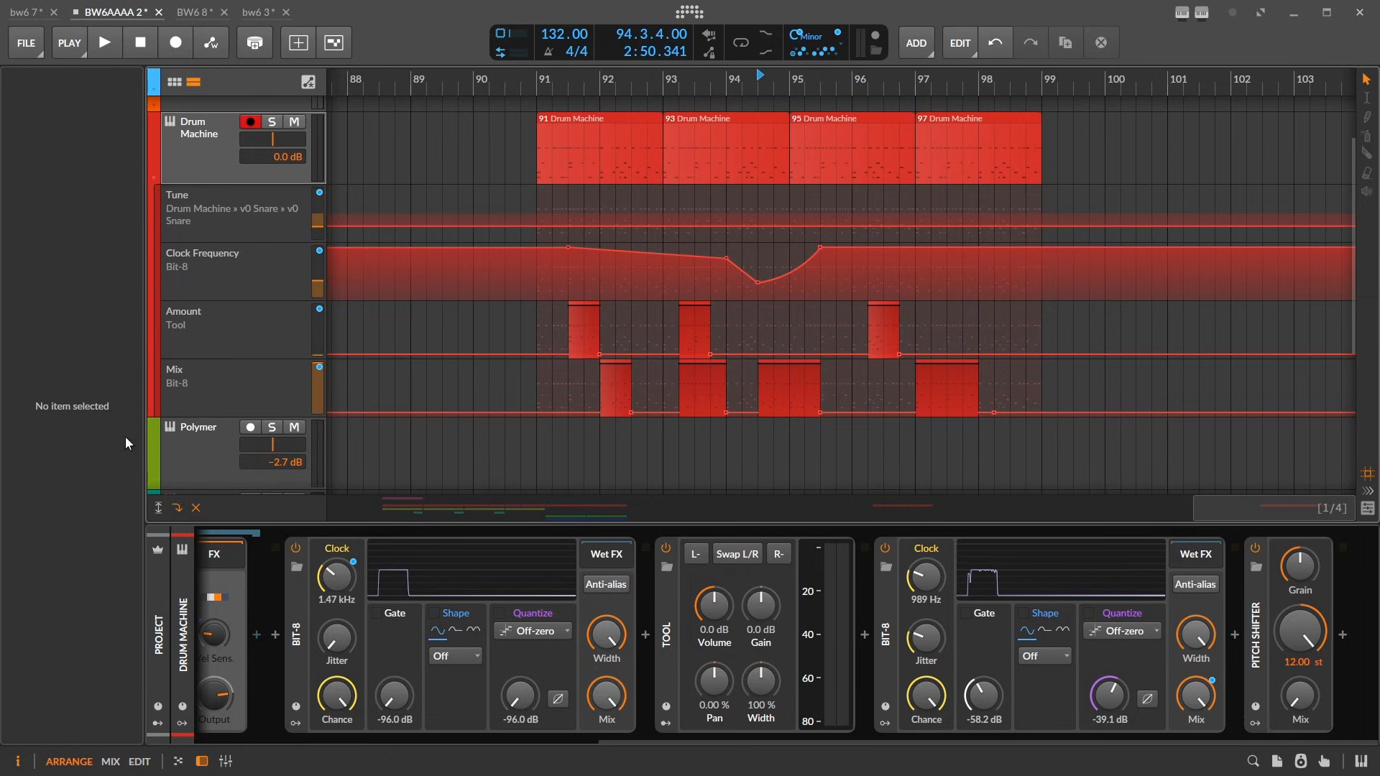
- Add another automation lane to the Drum Machine track and move the bar 92 Mix clip into it around bar 95
{"action": "left_click", "coordinate": [154, 411]}
{"action": "left_click", "coordinate": [180, 418]}
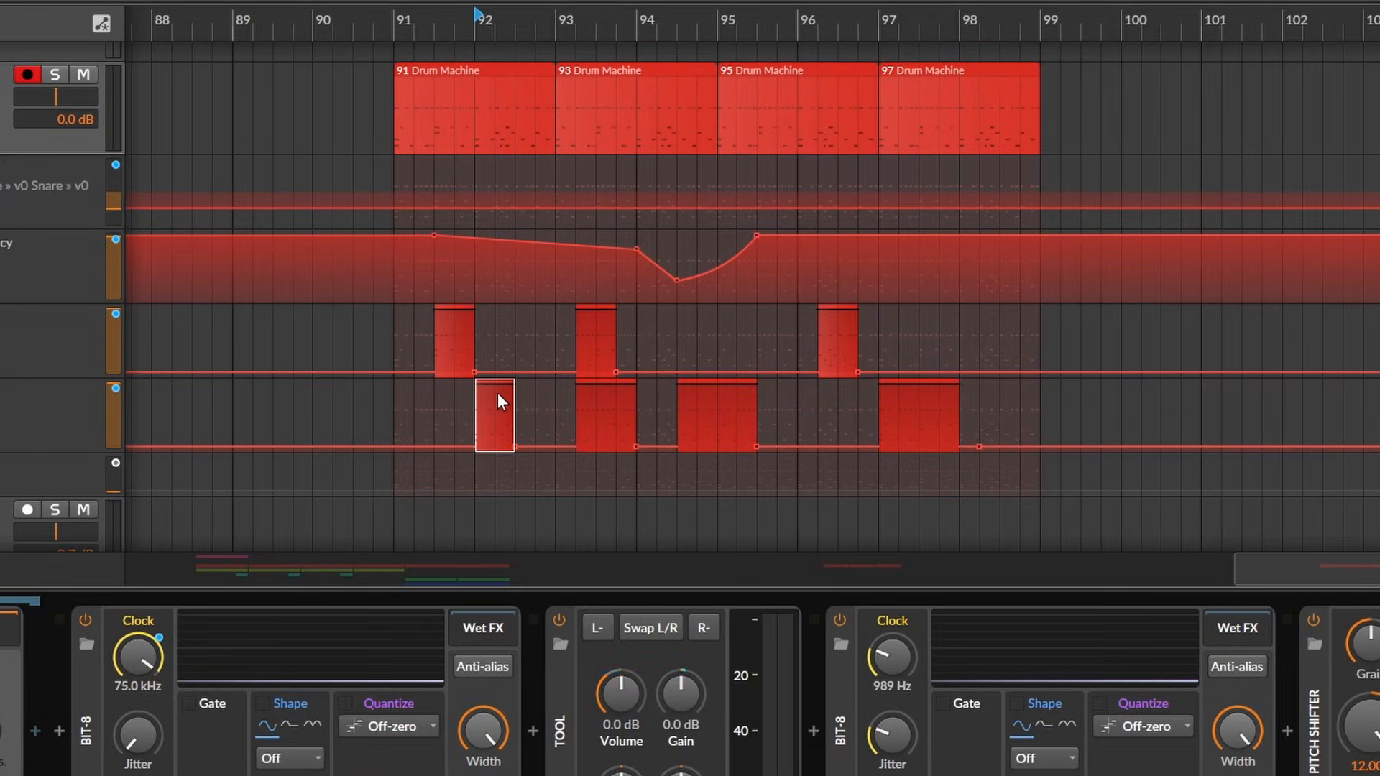
{"action": "left_click_drag", "start_coordinate": [498, 392], "coordinate": [723, 482]}
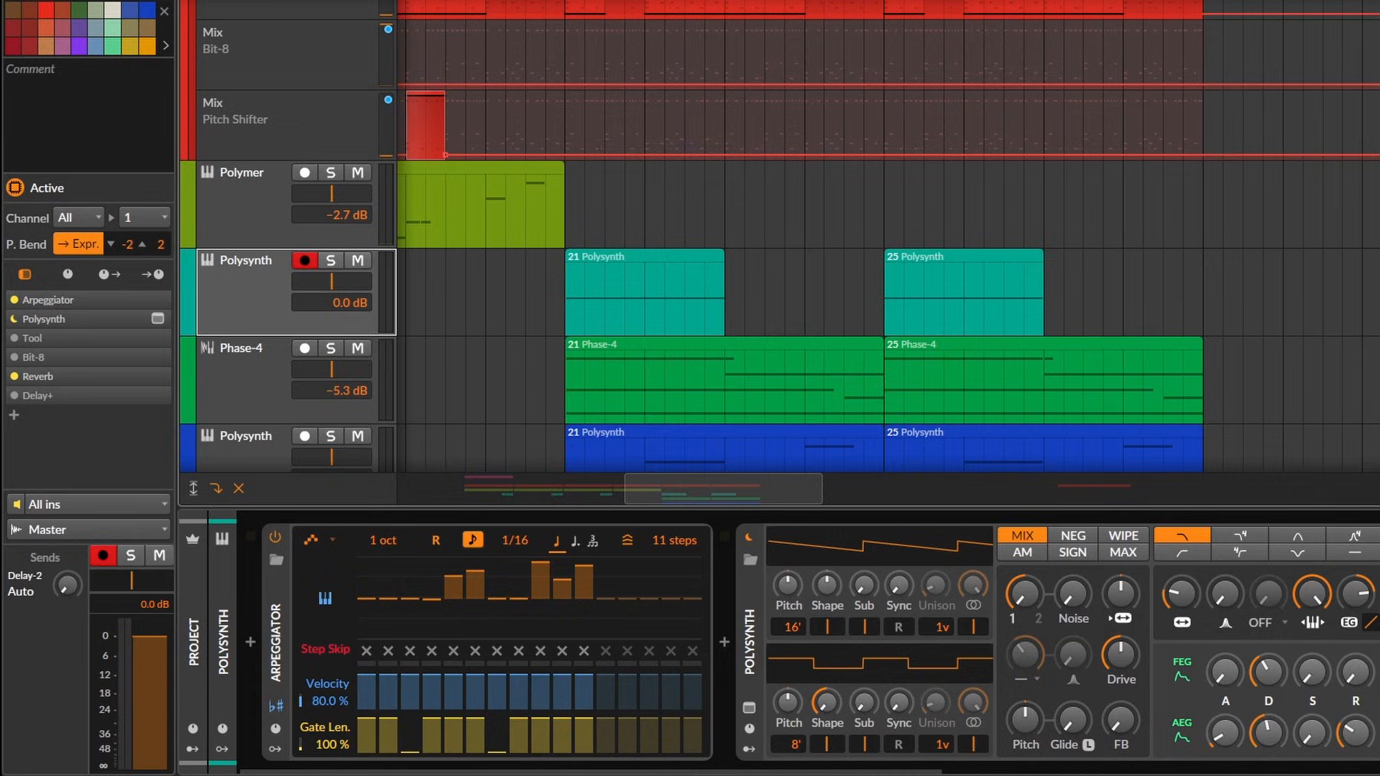
- Show the turquoise Polysynth track's Delay-2 lane, place the Pitch Shifter Mix automation clip in it at bar 21 and play
{"action": "scroll", "coordinate": [884, 245], "scroll_direction": "left", "scroll_amount": 2}
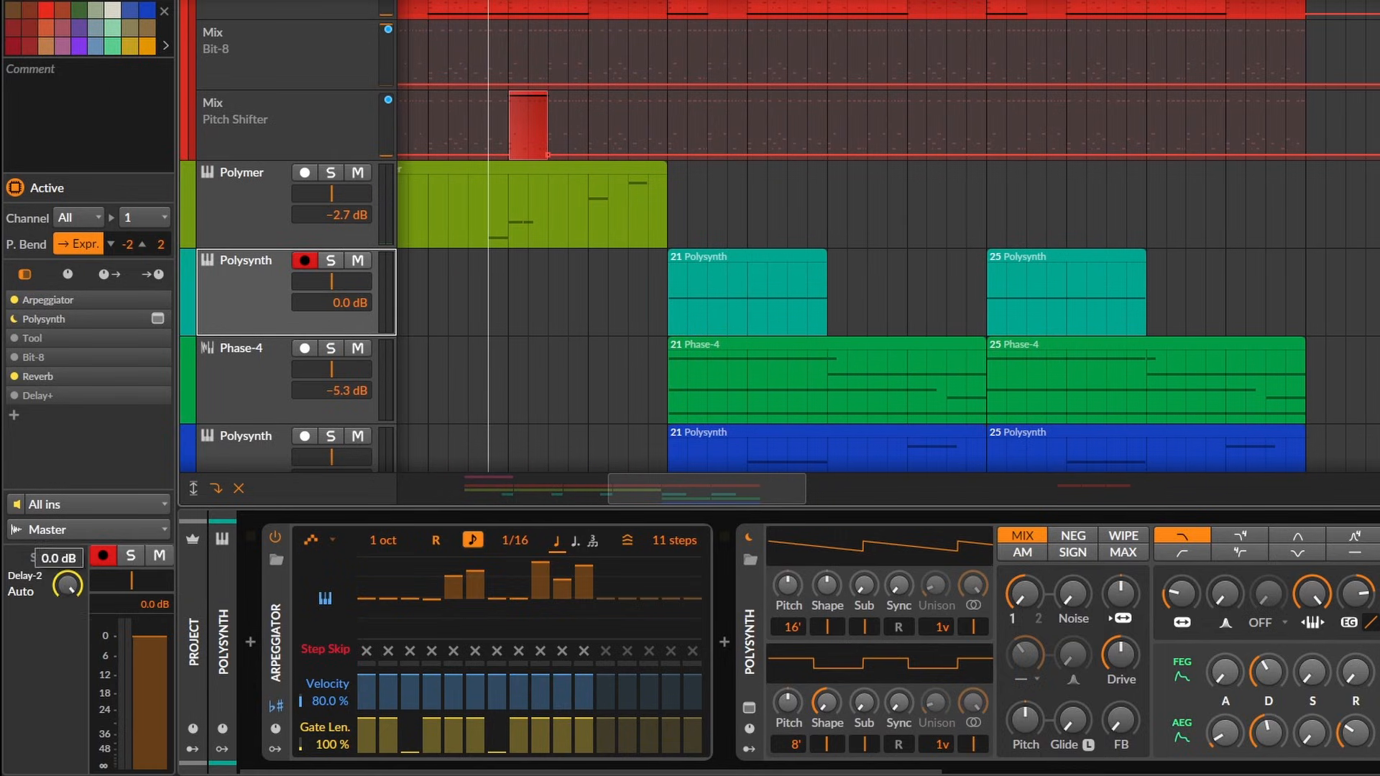
{"action": "left_click", "coordinate": [188, 327]}
{"action": "left_click", "coordinate": [207, 339]}
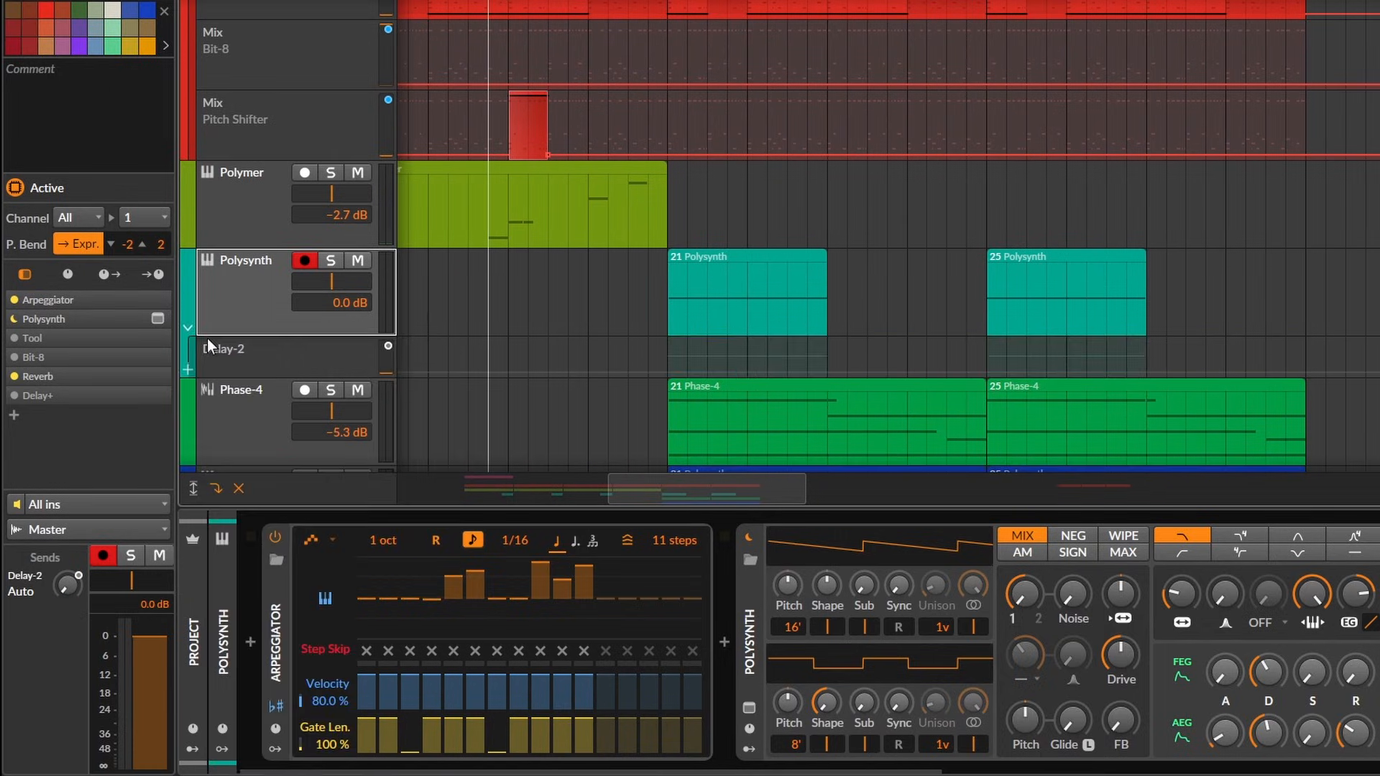
{"action": "left_click", "coordinate": [515, 113]}
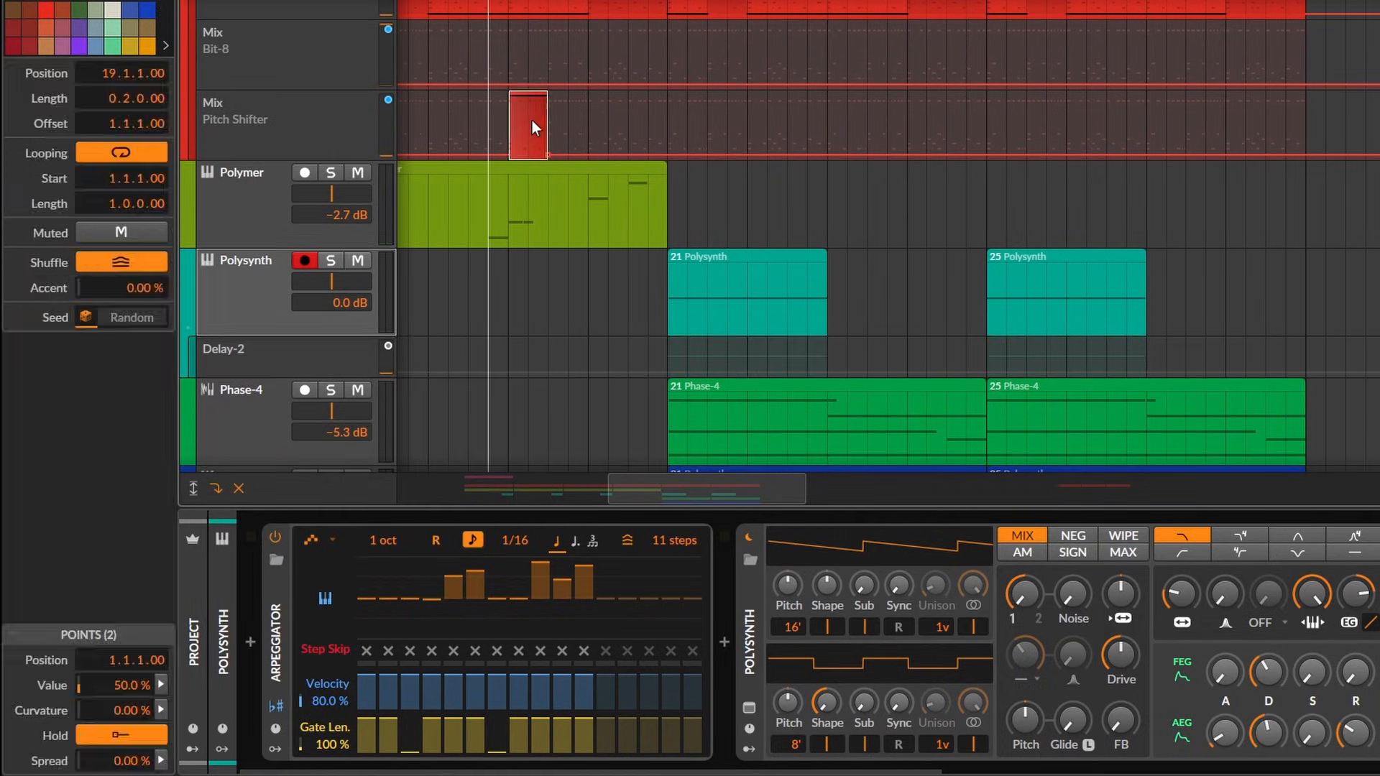
{"action": "left_click", "coordinate": [691, 360]}
{"action": "key", "text": "space"}
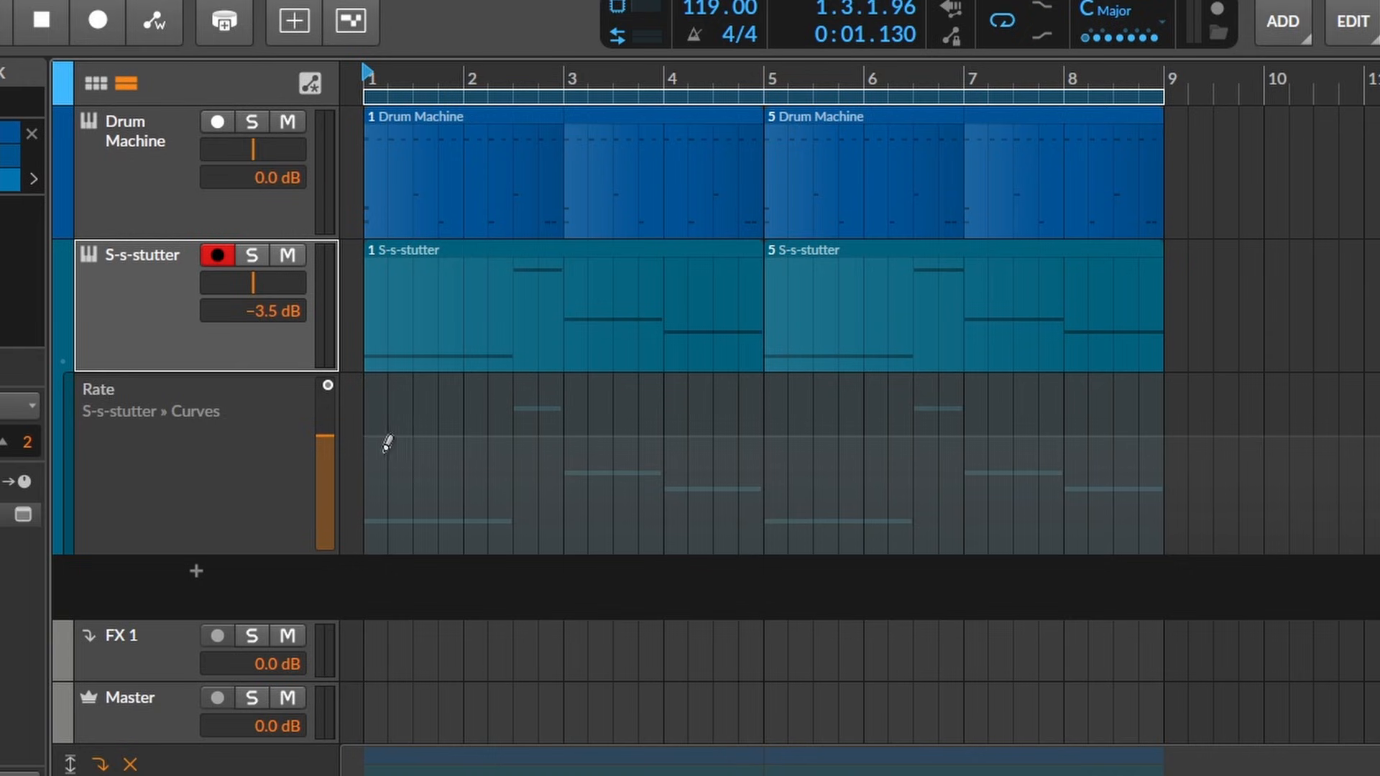
- Draw a freehand wavy automation curve across bars 1 to 8 in the S-s-stutter track's Rate lane
{"action": "left_click_drag", "start_coordinate": [369, 464], "coordinate": [391, 442]}
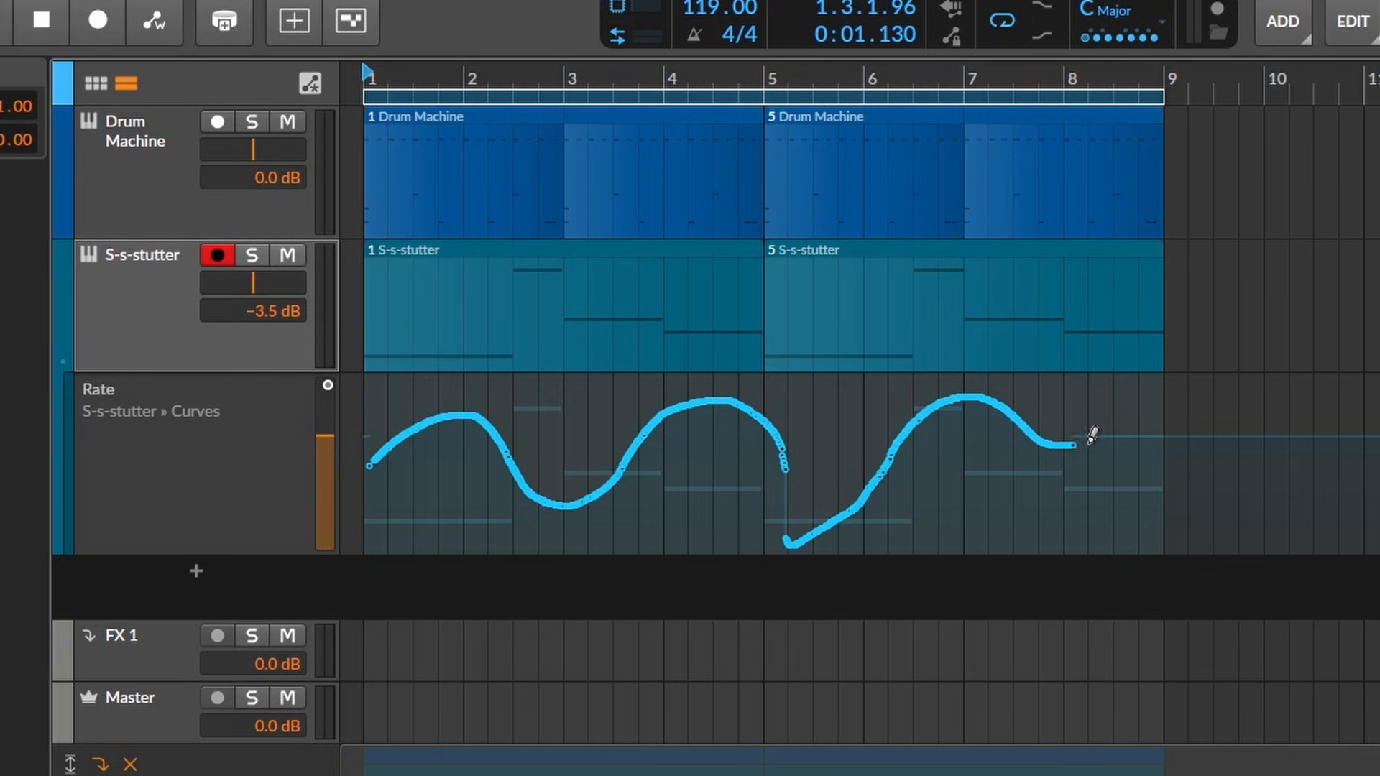
{"action": "left_click_drag", "start_coordinate": [1154, 415], "coordinate": [1162, 405]}
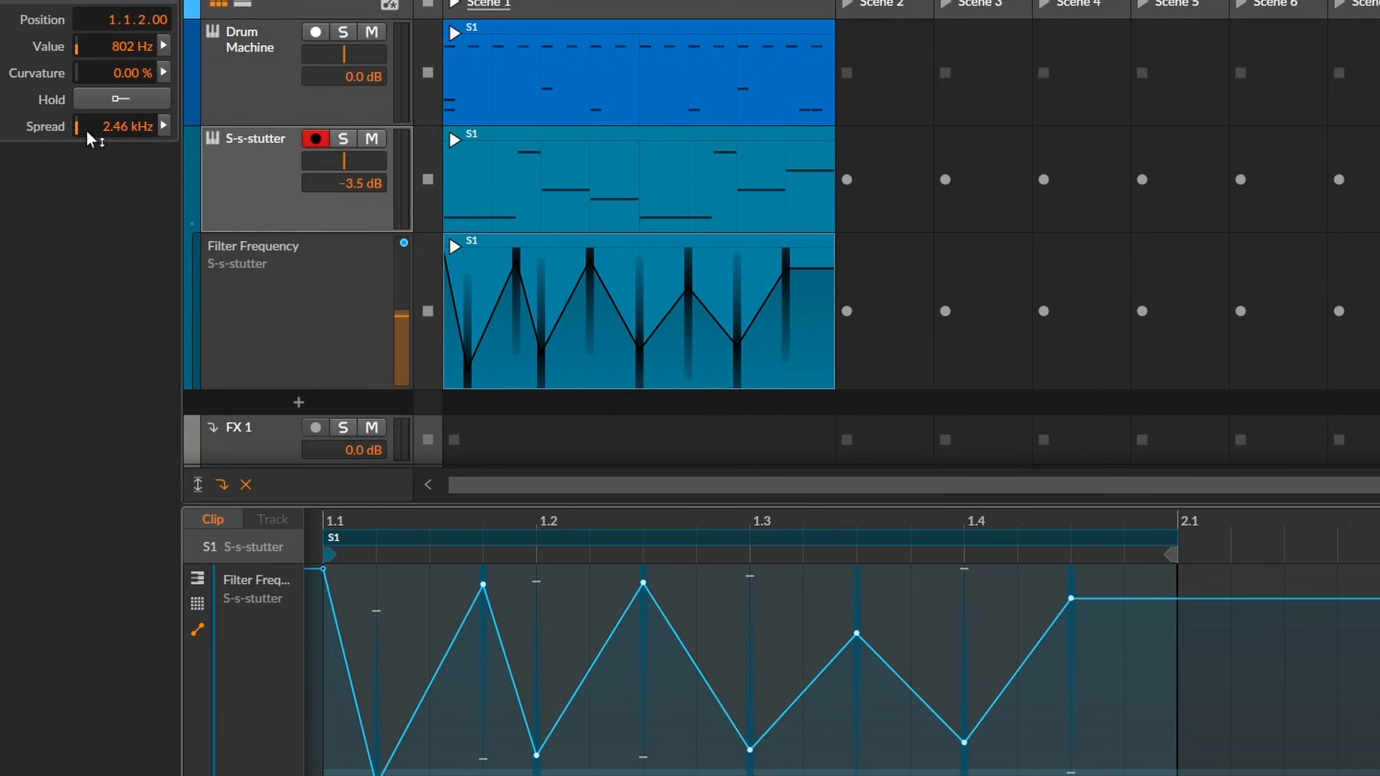
- Play the S-s-stutter clip to hear its Filter Frequency automation with spread on the points
{"action": "key", "text": "space"}
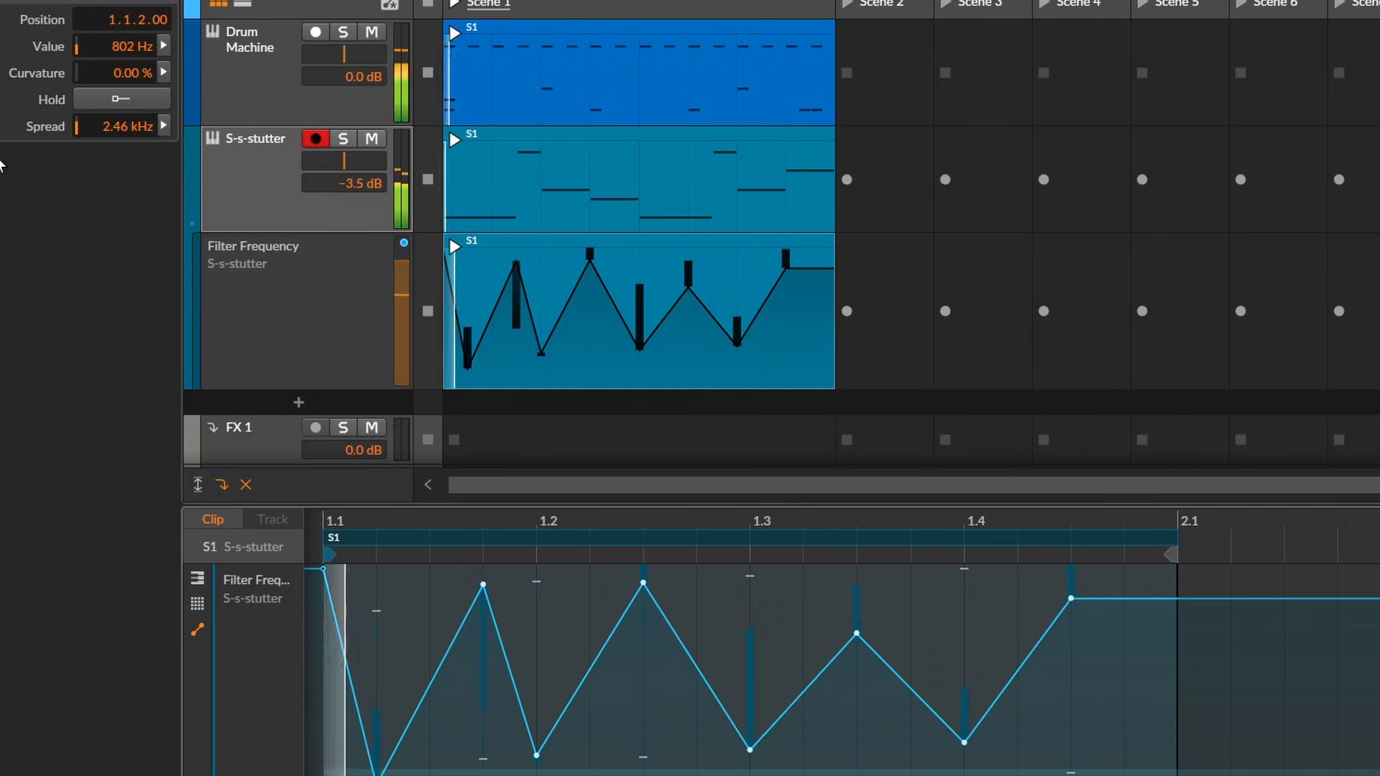